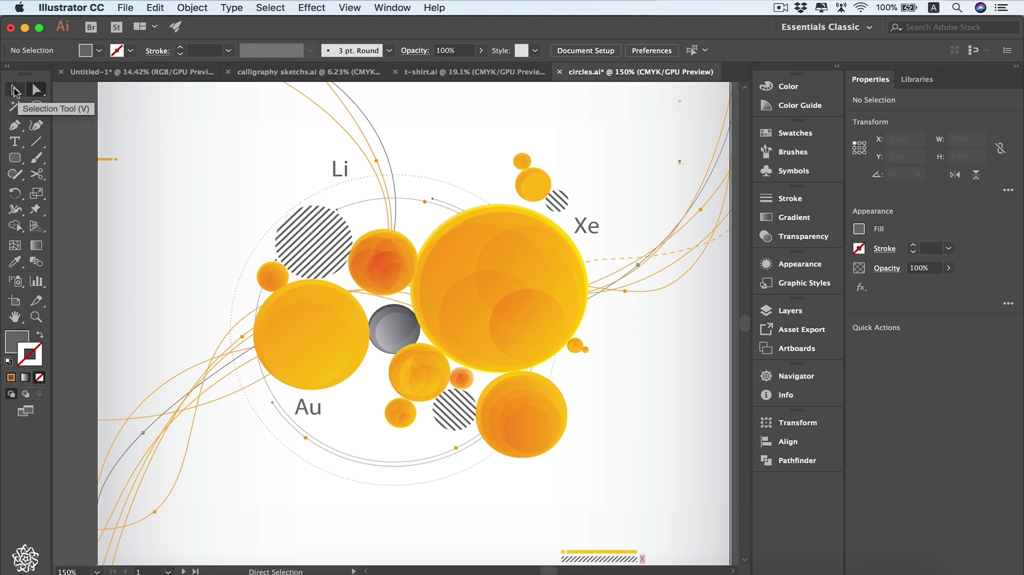
# Marquee-select the Li label and nearby curves with the Selection tool, and add the three small circles above Xe to the selection
pyautogui.click(14, 91)
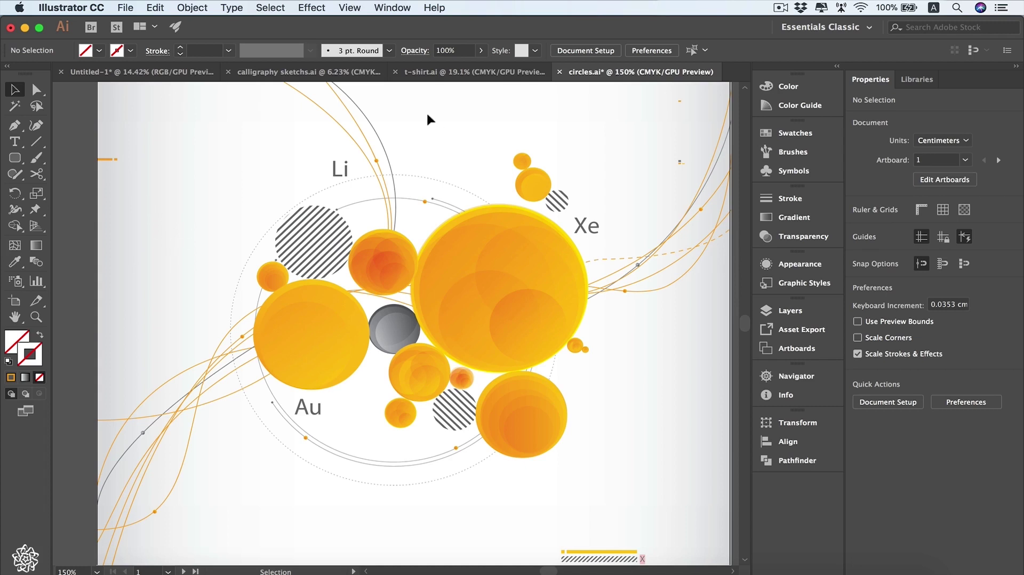
pyautogui.moveTo(417, 121); pyautogui.dragTo(316, 171)
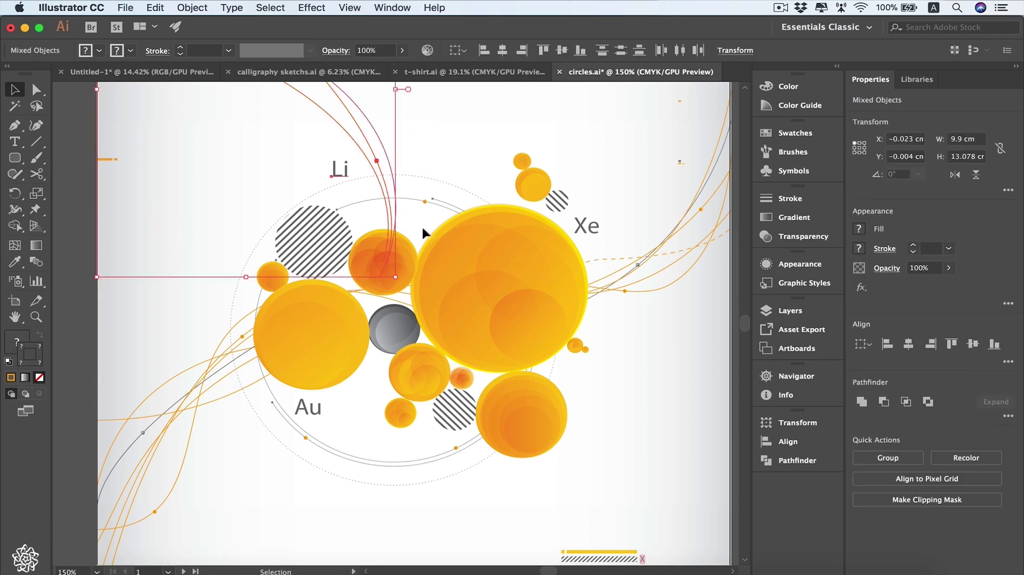
pyautogui.press('shift')
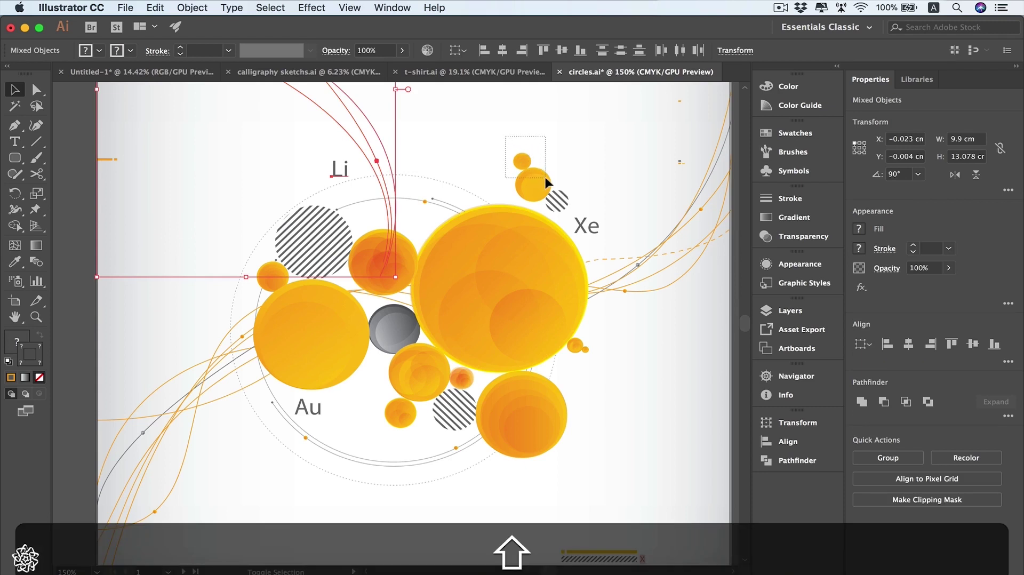
pyautogui.moveTo(547, 184); pyautogui.dragTo(574, 201)
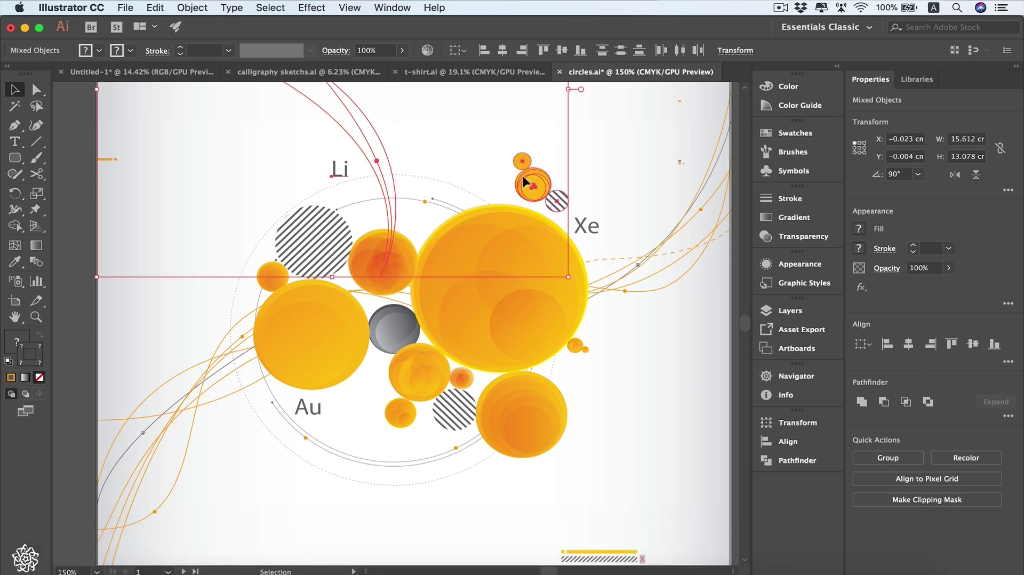
# Undo a trial move of the selected objects, and remove the three small circles above Xe from the selection
pyautogui.moveTo(536, 184); pyautogui.dragTo(560, 194)
pyautogui.press('super+z')
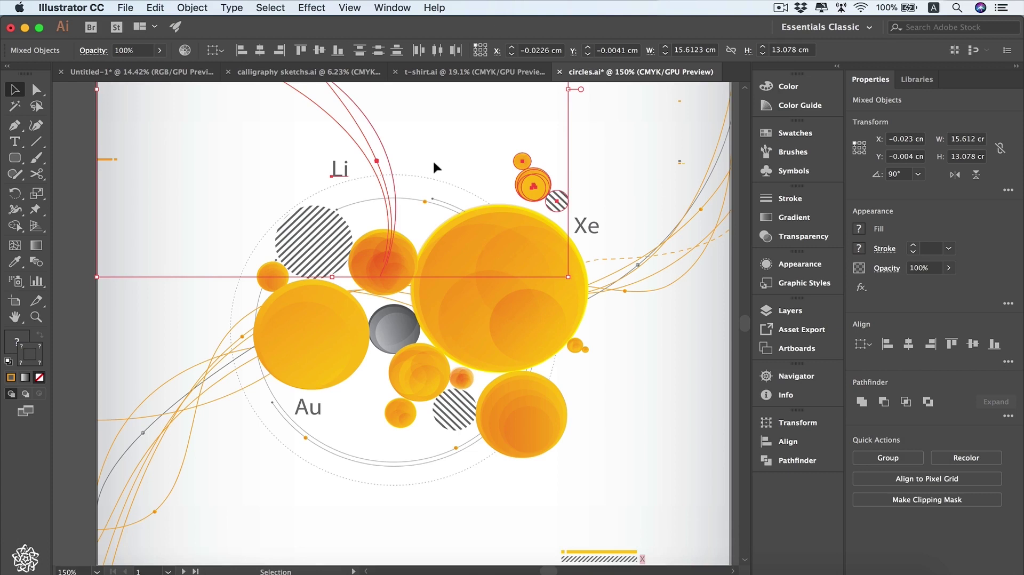
pyautogui.keyDown('shift'); pyautogui.click(557, 201); pyautogui.keyUp('shift')
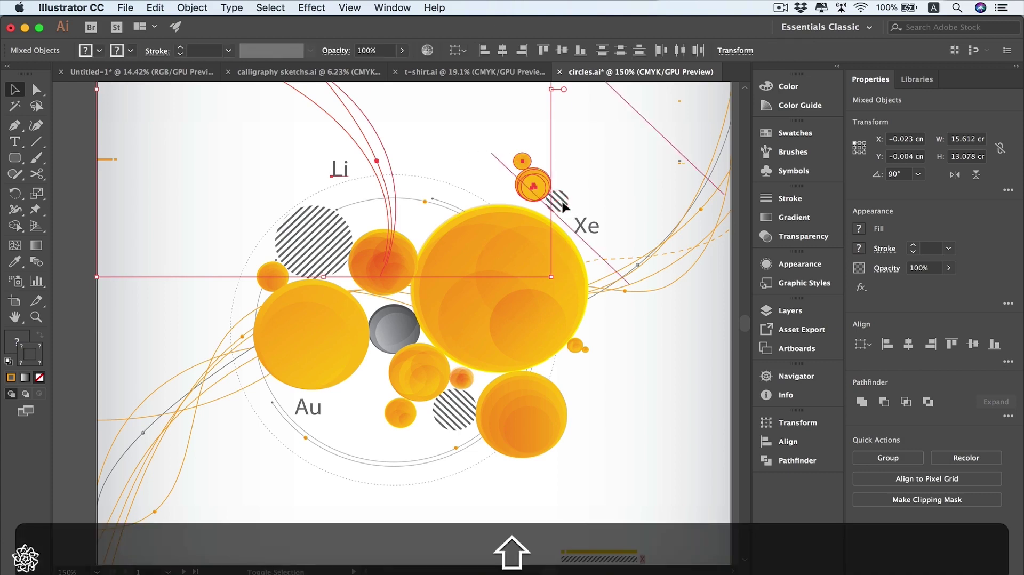
pyautogui.keyDown('shift'); pyautogui.click(535, 191); pyautogui.keyUp('shift')
pyautogui.keyDown('shift'); pyautogui.click(522, 163); pyautogui.keyUp('shift')
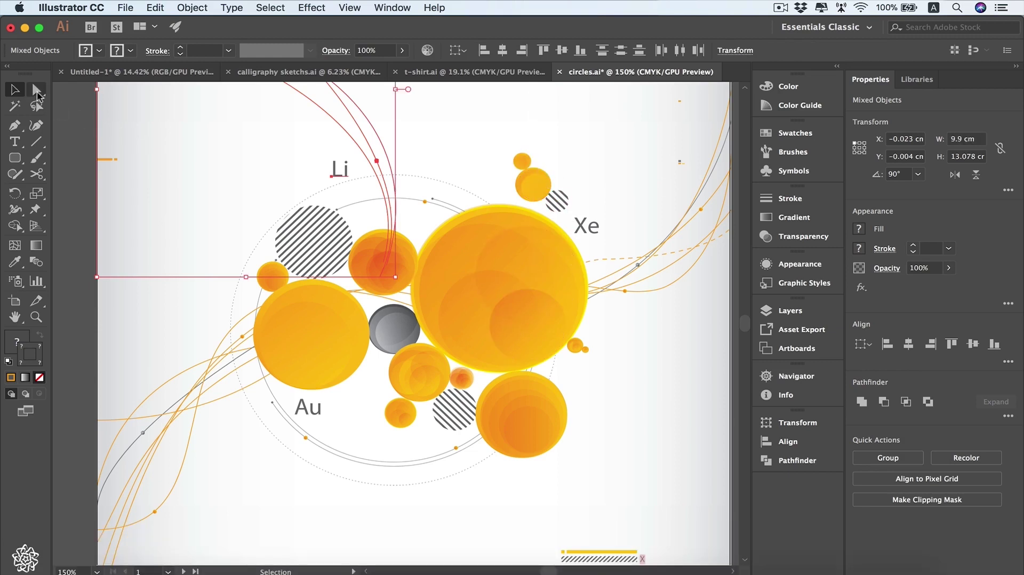
# Try reshaping the topmost small circle by moving its anchor points with the Direct Selection tool, and undo the reshaping
pyautogui.click(36, 90)
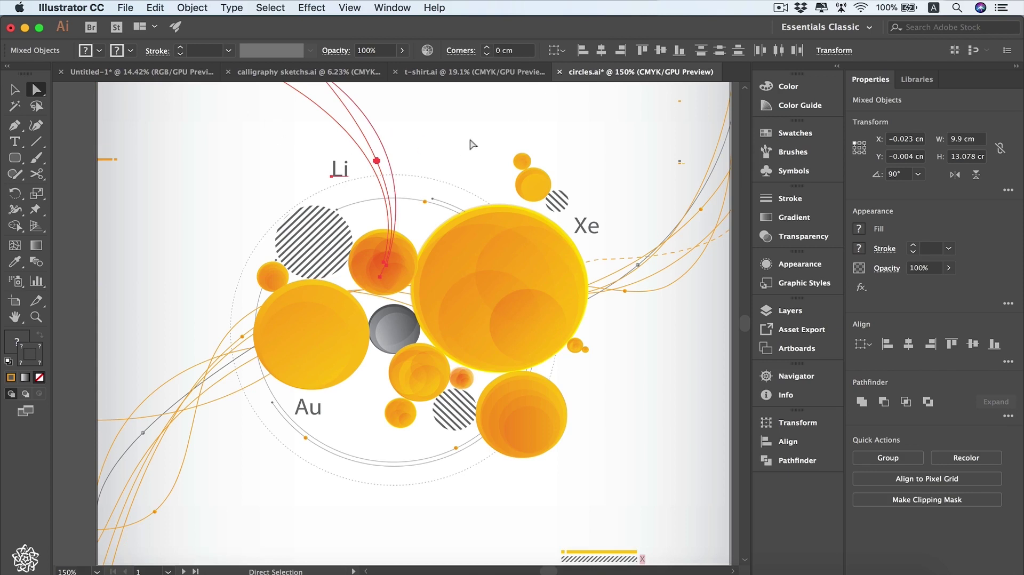
pyautogui.click(509, 156)
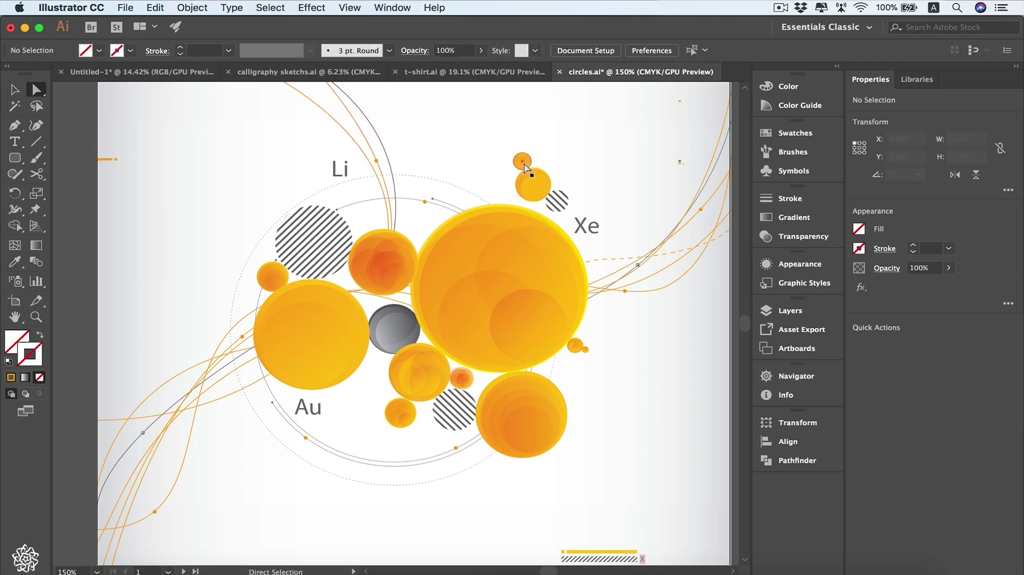
pyautogui.click(525, 166)
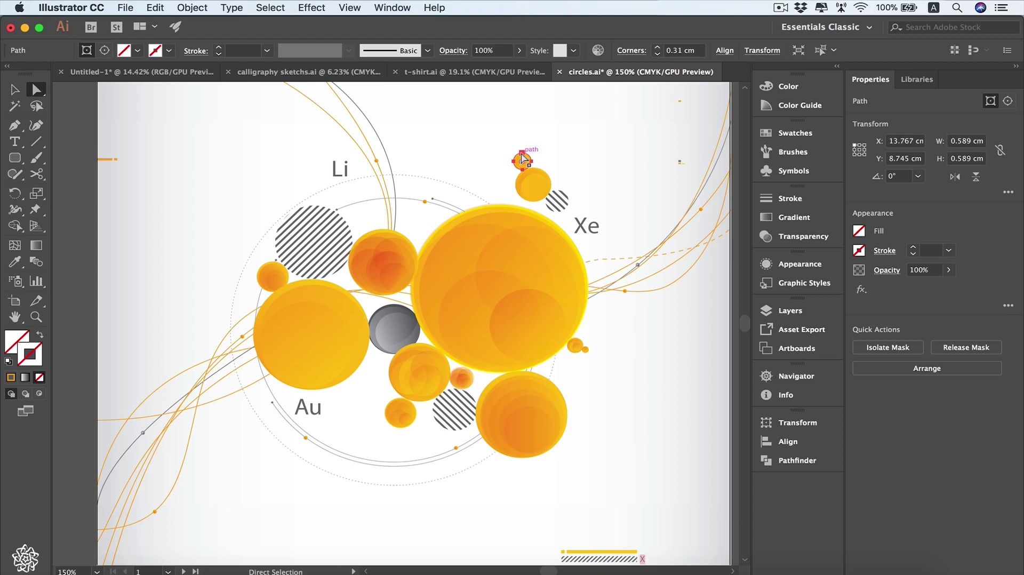
pyautogui.click(522, 159)
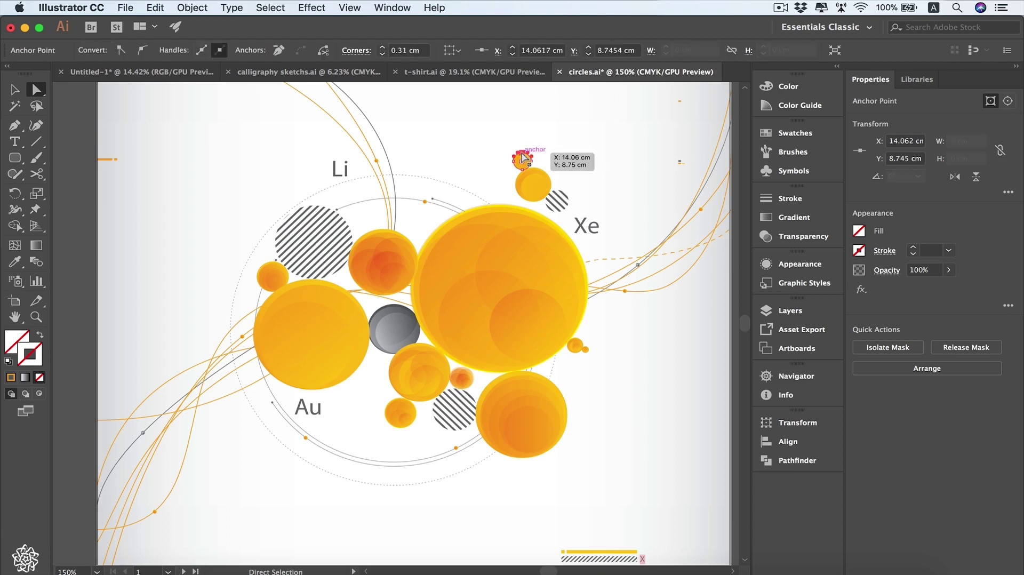
pyautogui.moveTo(522, 158); pyautogui.dragTo(545, 129)
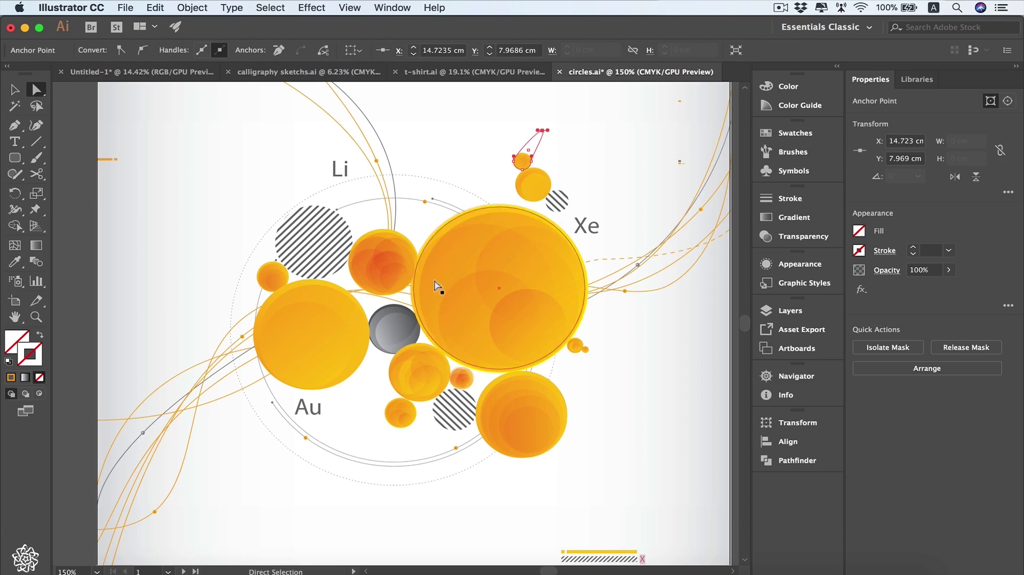
pyautogui.moveTo(514, 156); pyautogui.dragTo(490, 170)
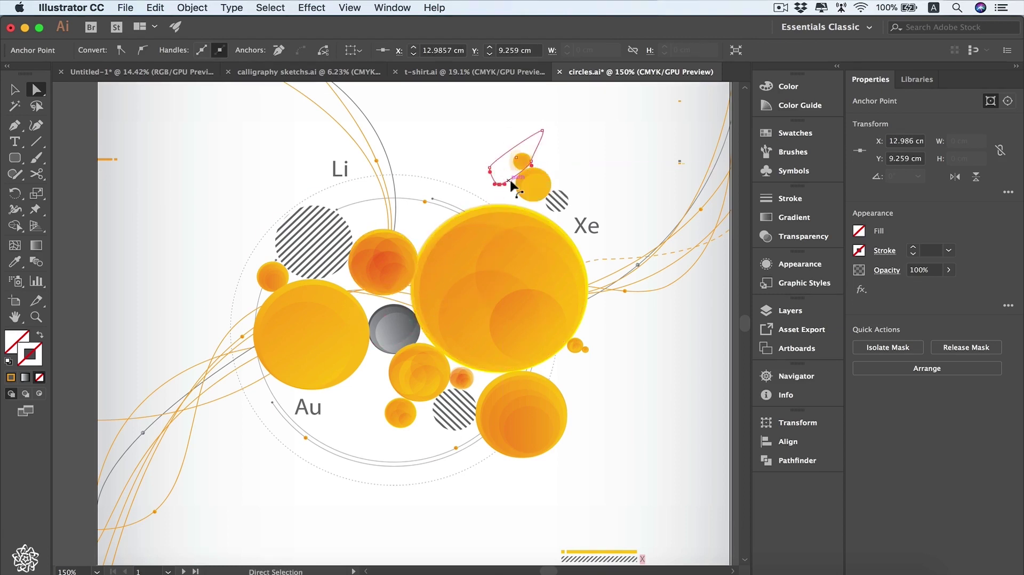
pyautogui.hotkey('ctrl', 'z')
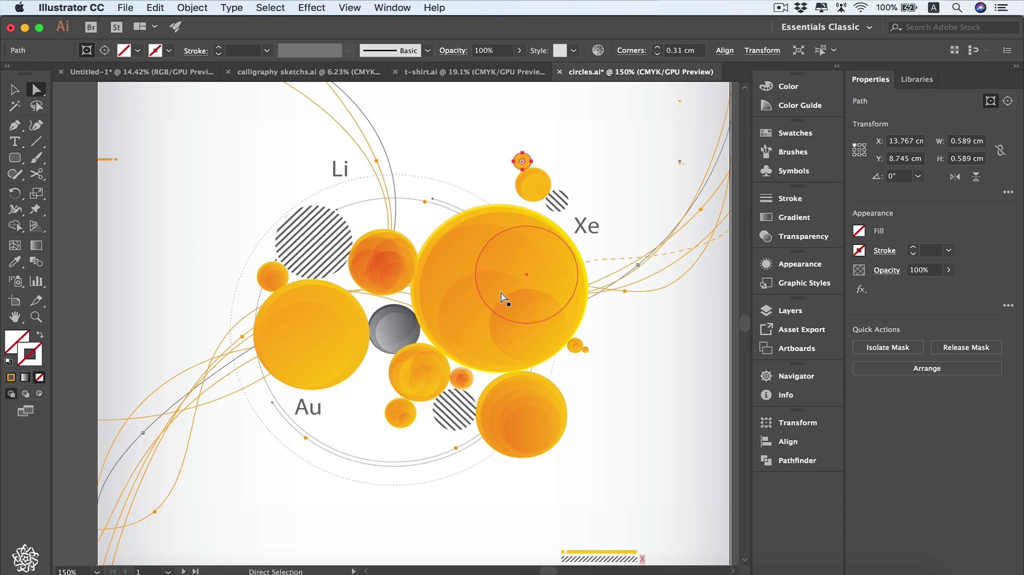
# Directly select two individual inner circles of the large orange group, one after the other
pyautogui.click(555, 269)
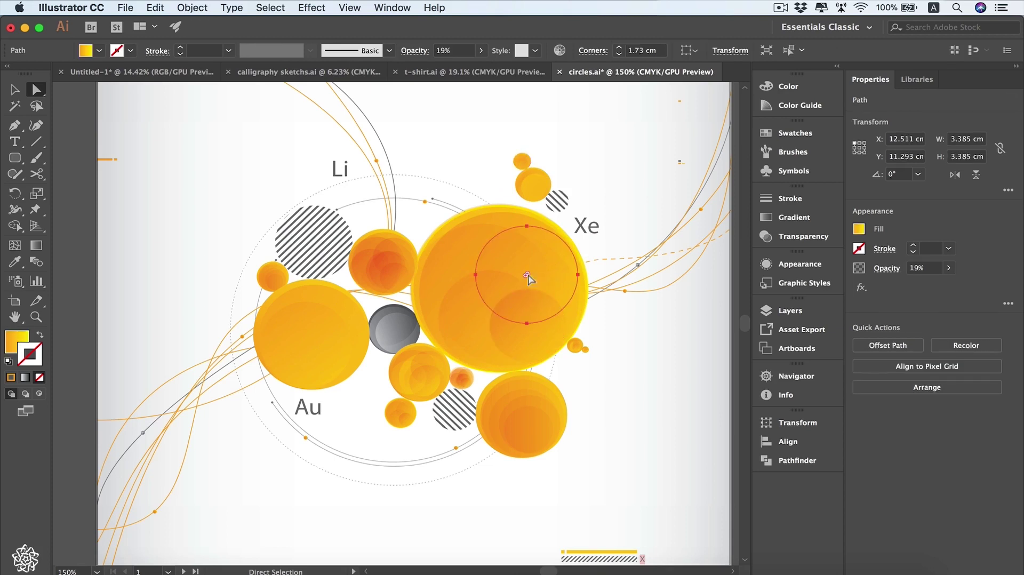
pyautogui.click(539, 350)
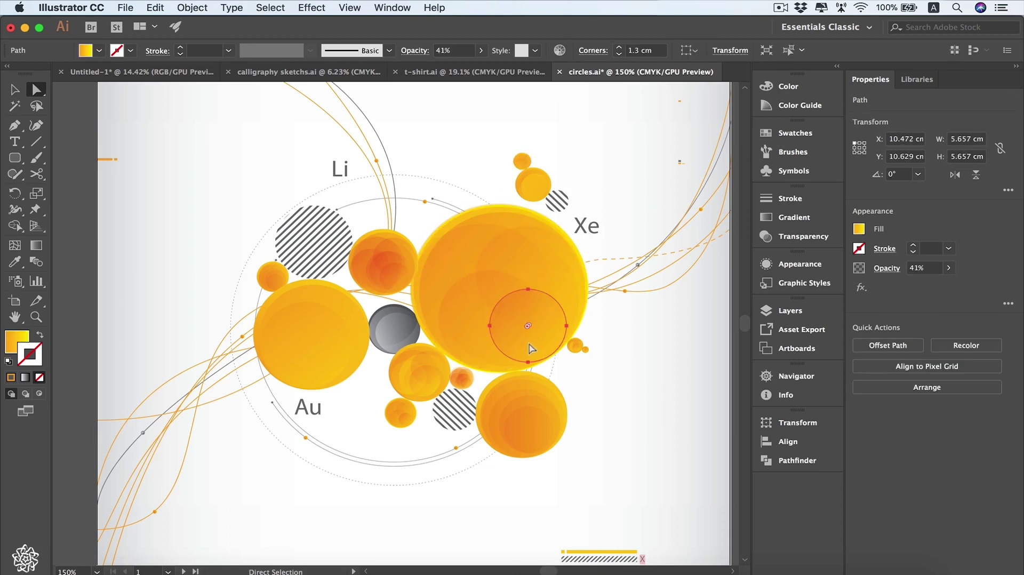
# Select the large orange circle group as a whole with the Selection tool
pyautogui.click(15, 90)
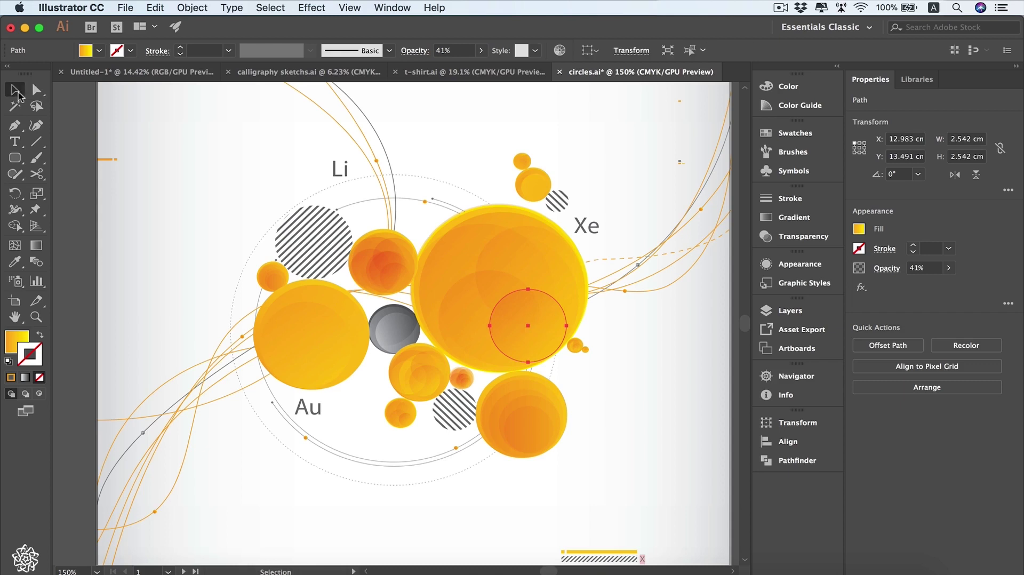
pyautogui.click(516, 261)
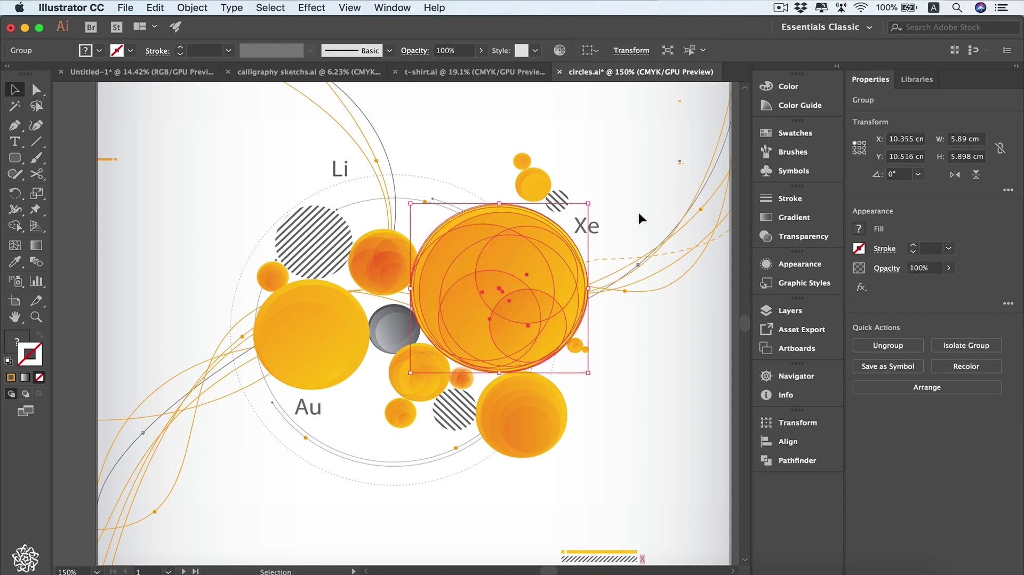
pyautogui.click(630, 215)
pyautogui.click(514, 278)
# Try moving the whole large orange circle group slightly to the right, and undo the move
pyautogui.rightClick(509, 255)
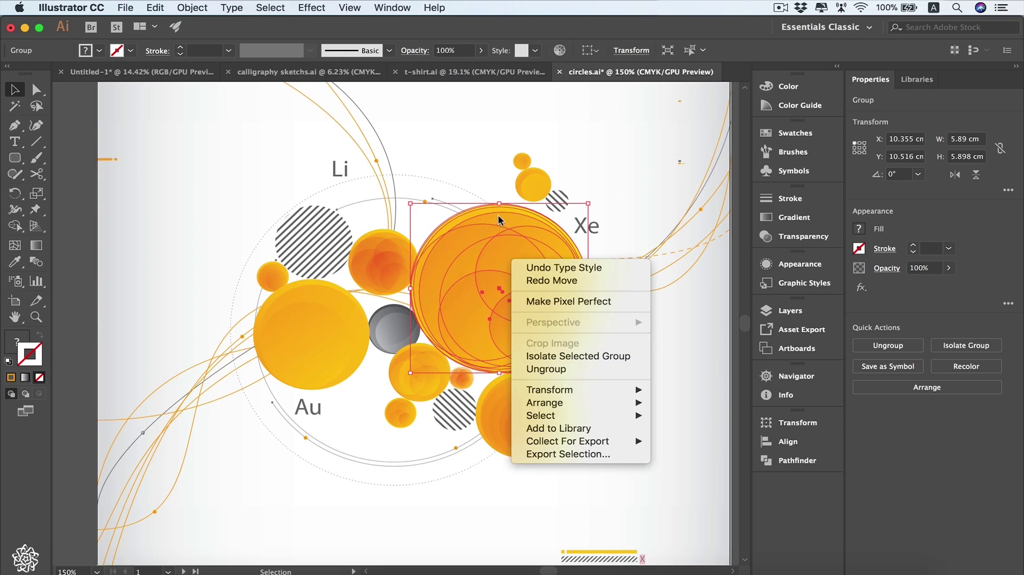
pyautogui.click(516, 239)
pyautogui.moveTo(521, 255); pyautogui.dragTo(550, 253)
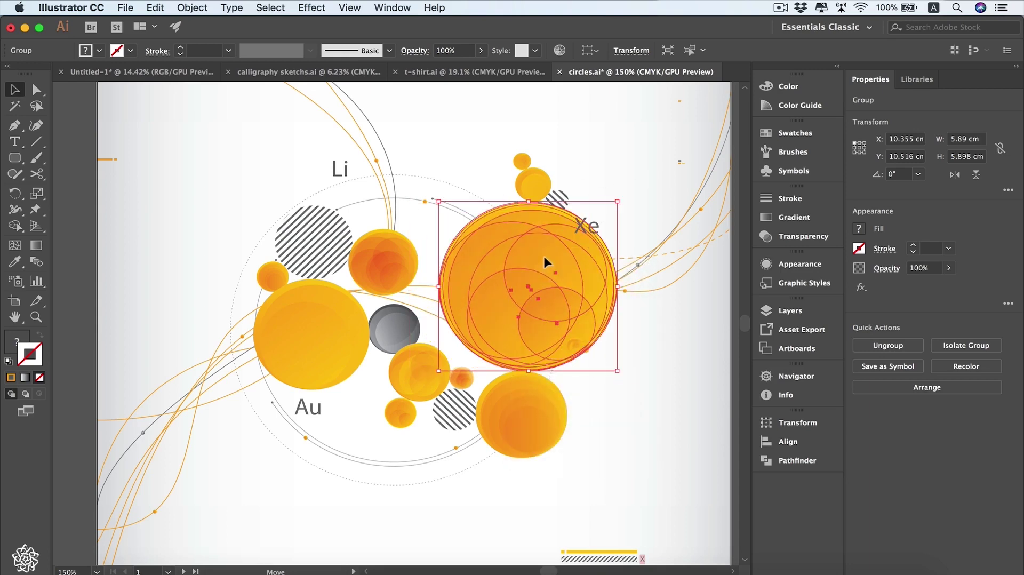
pyautogui.press('cmd+z')
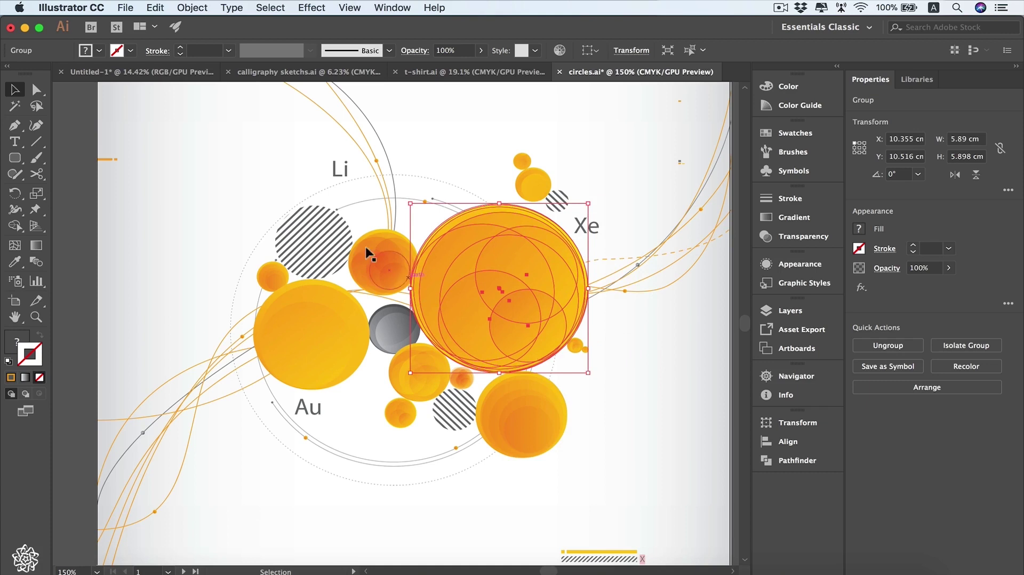
# Try moving the lower-left inner circle out of the large orange group with the Direct Selection tool, and undo the move
pyautogui.click(35, 93)
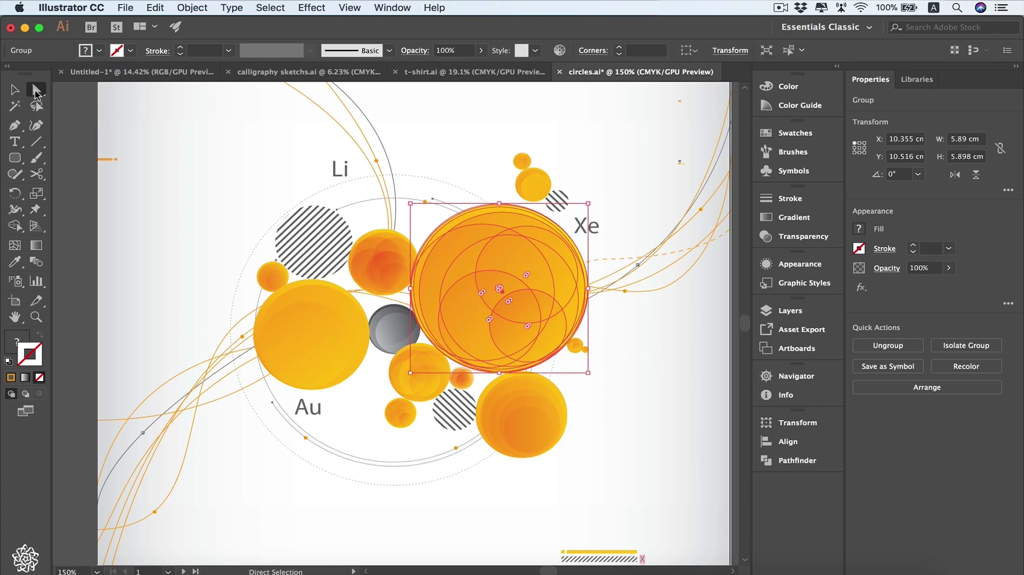
pyautogui.click(609, 212)
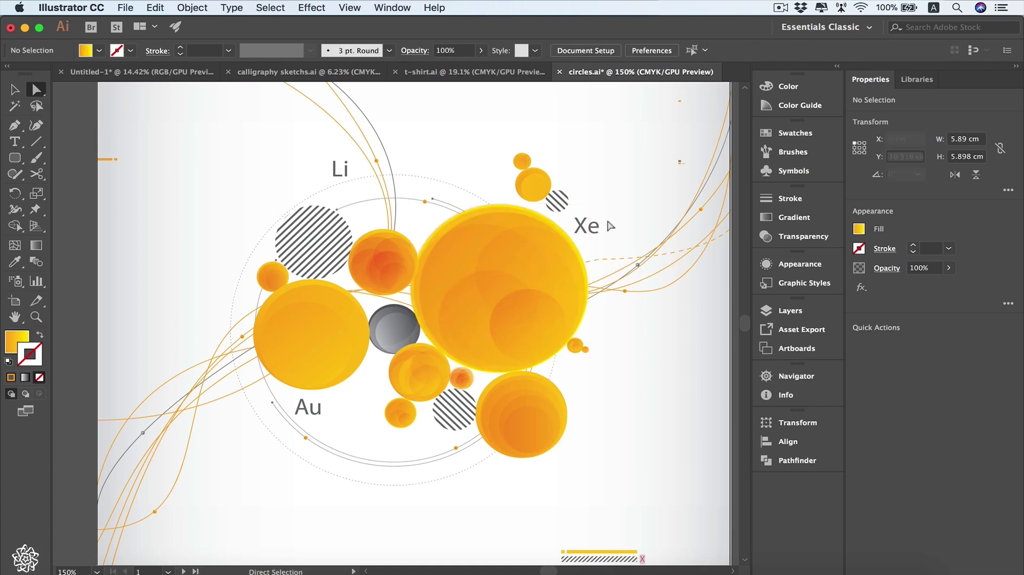
pyautogui.click(520, 264)
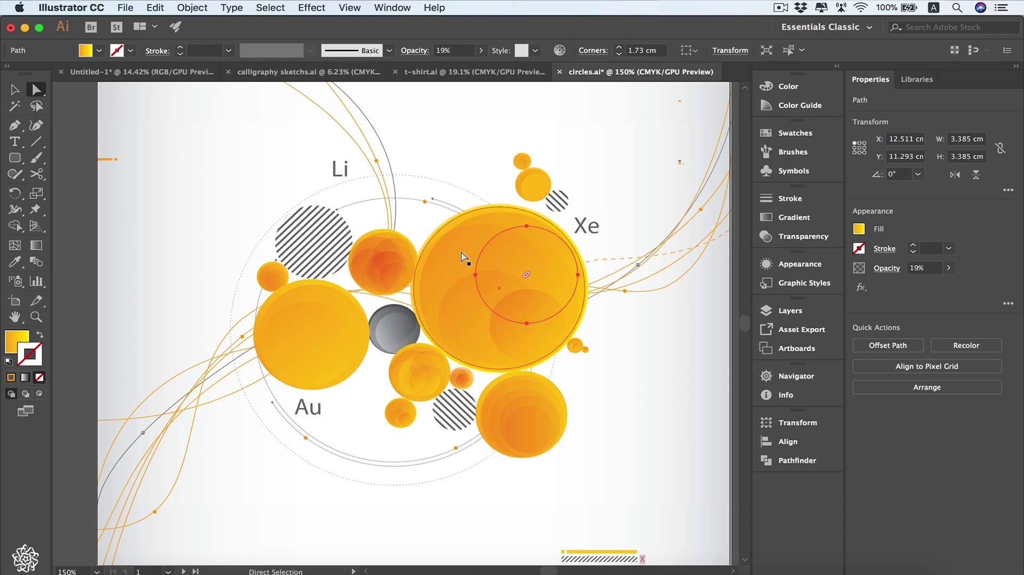
pyautogui.click(480, 320)
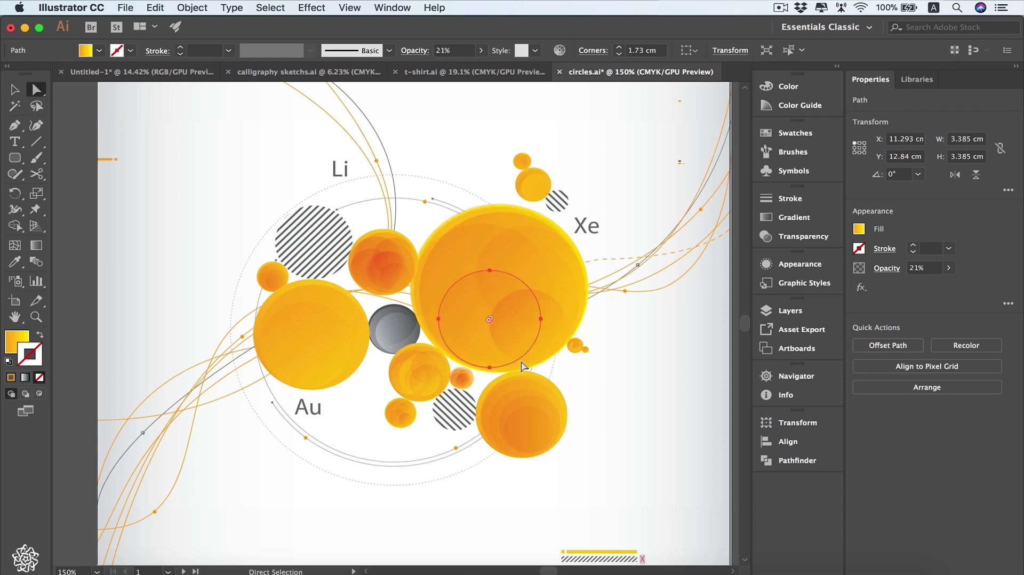
pyautogui.moveTo(489, 316); pyautogui.dragTo(563, 362)
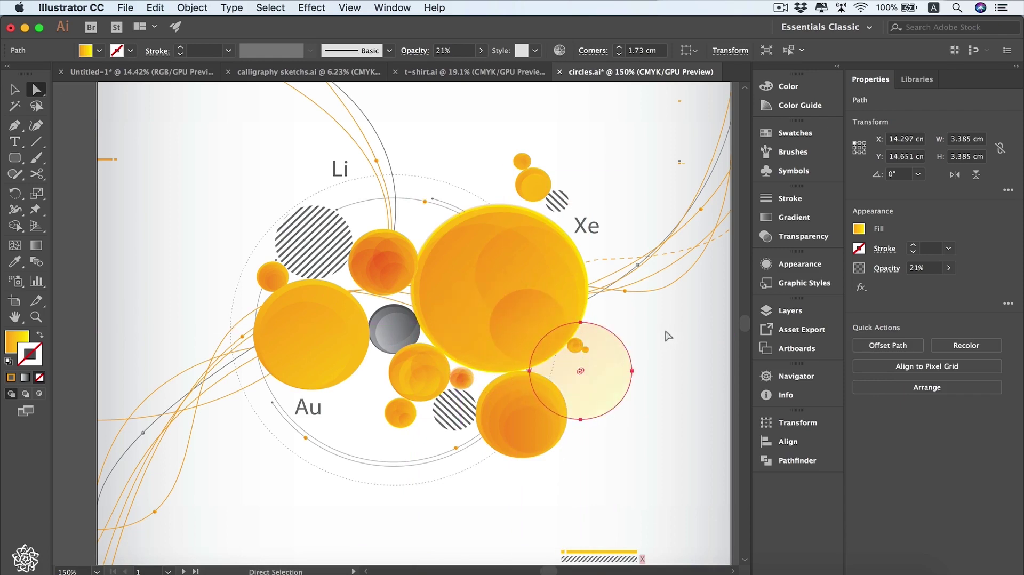
pyautogui.press('cmd+z')
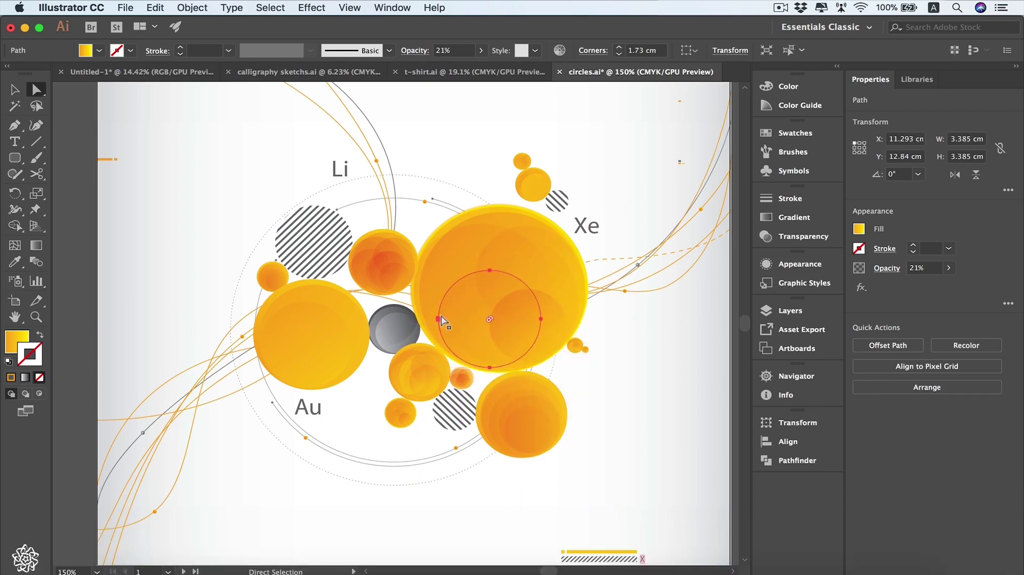
# Try reshaping the lower-left inner circle of the large orange group by pulling its left anchor point outward, and undo it
pyautogui.click(438, 323)
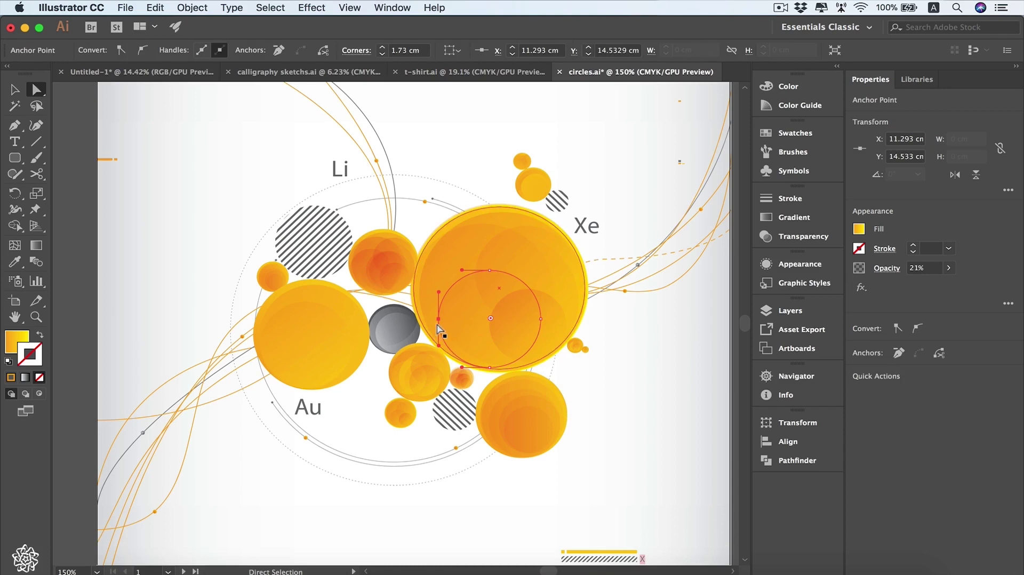
pyautogui.moveTo(438, 322); pyautogui.dragTo(427, 323)
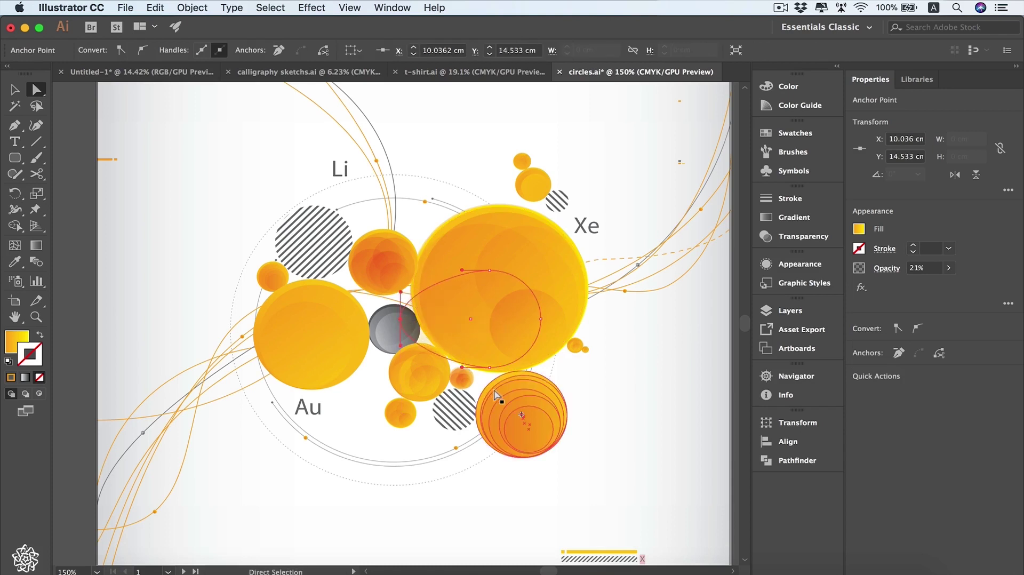
pyautogui.press('cmd+z')
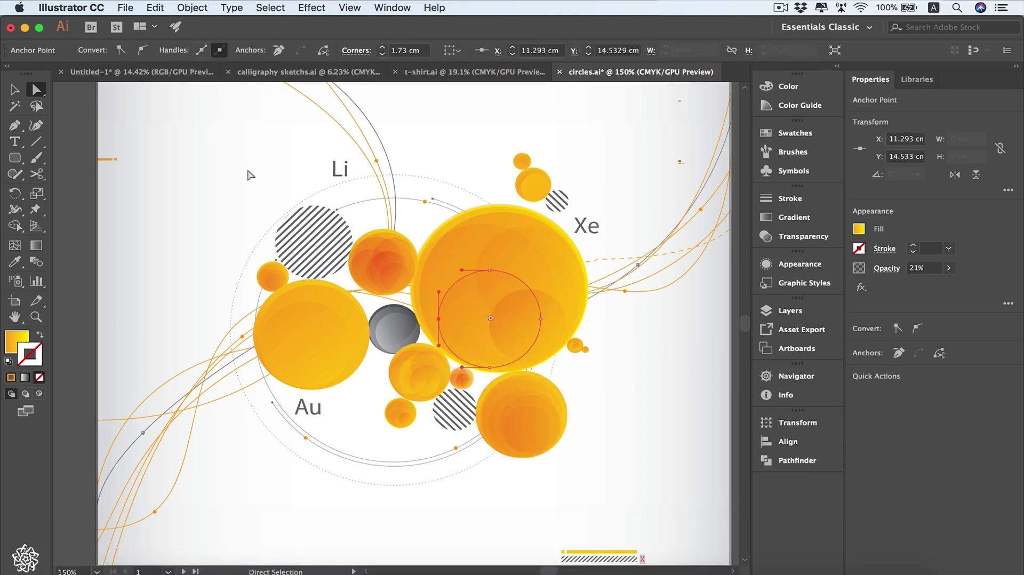
pyautogui.moveTo(43, 96); pyautogui.dragTo(117, 109)
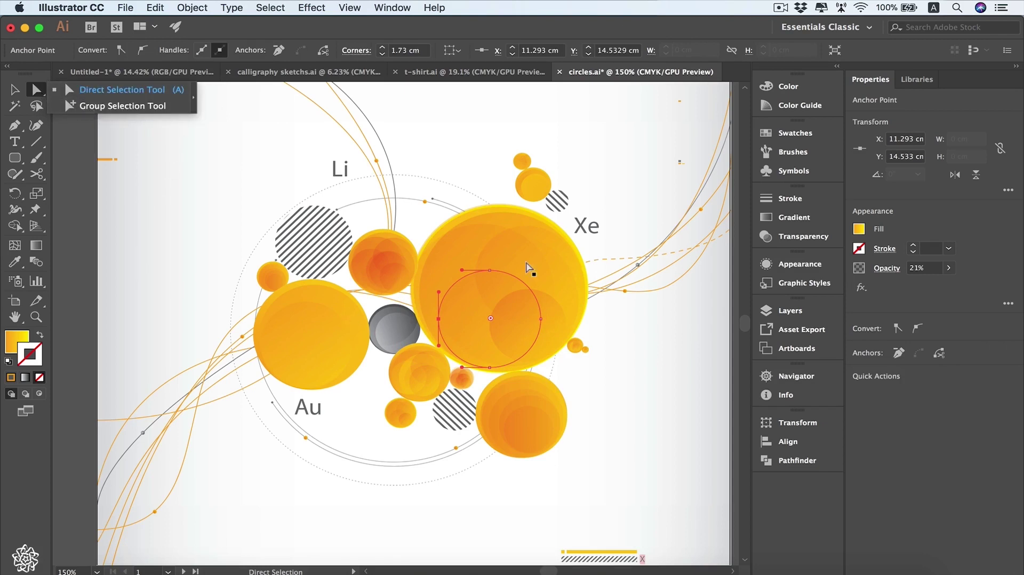
pyautogui.click(206, 216)
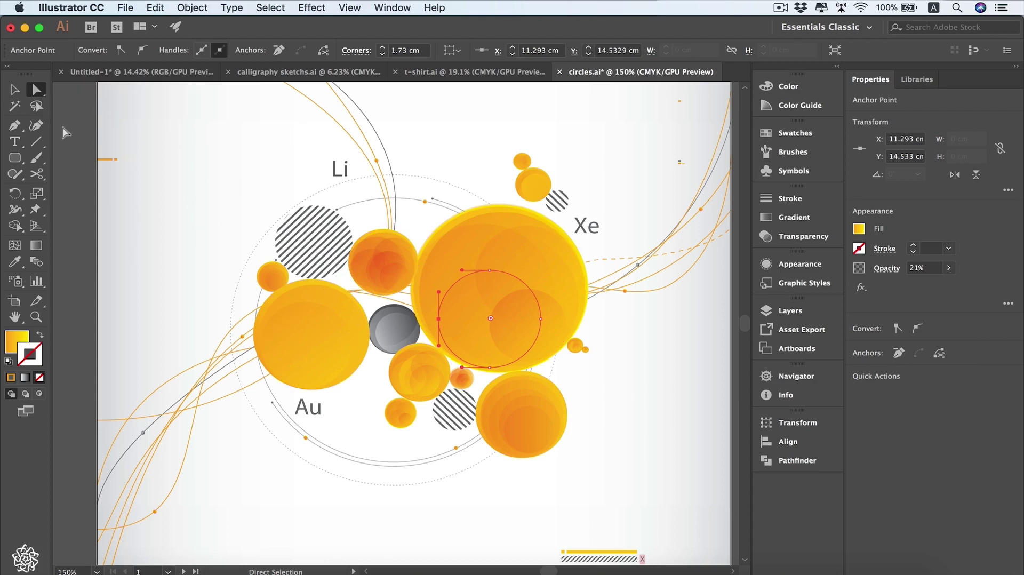
# Select the small circles above Xe by drawing a freehand outline around them with the Lasso tool
pyautogui.click(36, 108)
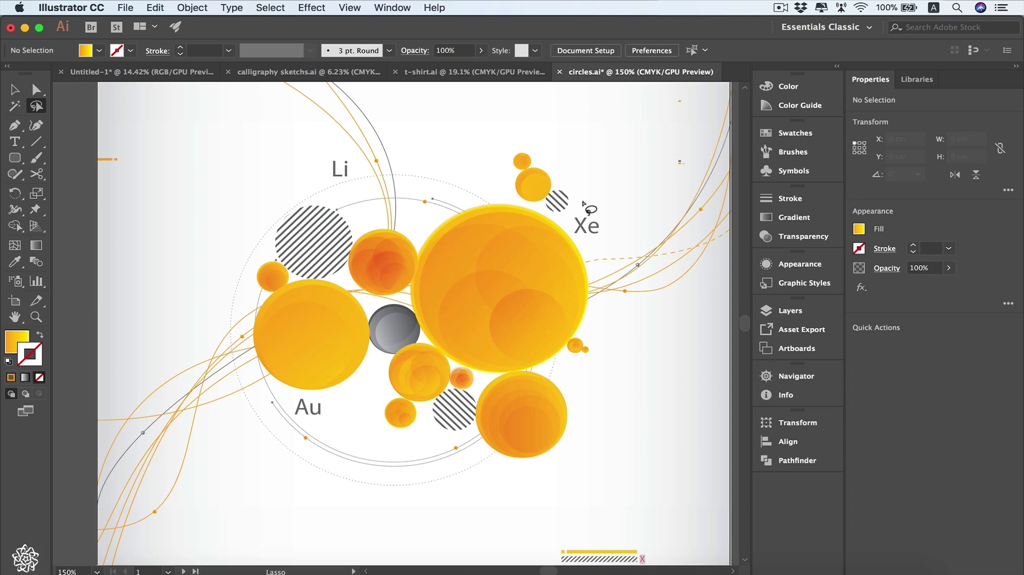
pyautogui.moveTo(585, 204)
pyautogui.mouseDown()
pyautogui.moveTo(557, 217)
pyautogui.moveTo(518, 202)
pyautogui.moveTo(500, 168)
pyautogui.moveTo(513, 149)
pyautogui.moveTo(542, 151)
pyautogui.moveTo(588, 208)
pyautogui.mouseUp()
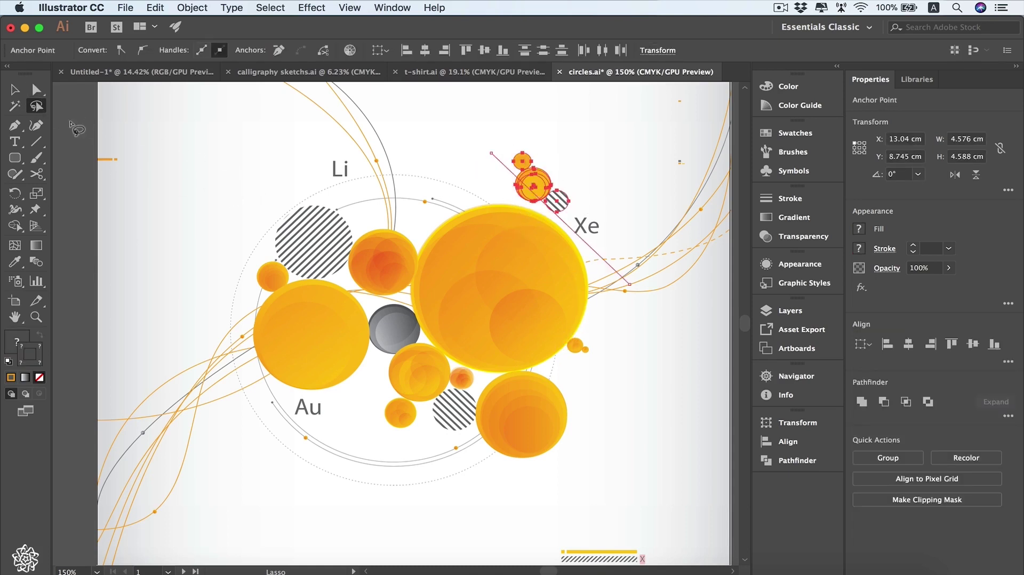
# With the Magic Wand's options shown, select all objects matching the Au circle's fill color at tolerance 20, and clear the selection
pyautogui.click(15, 106)
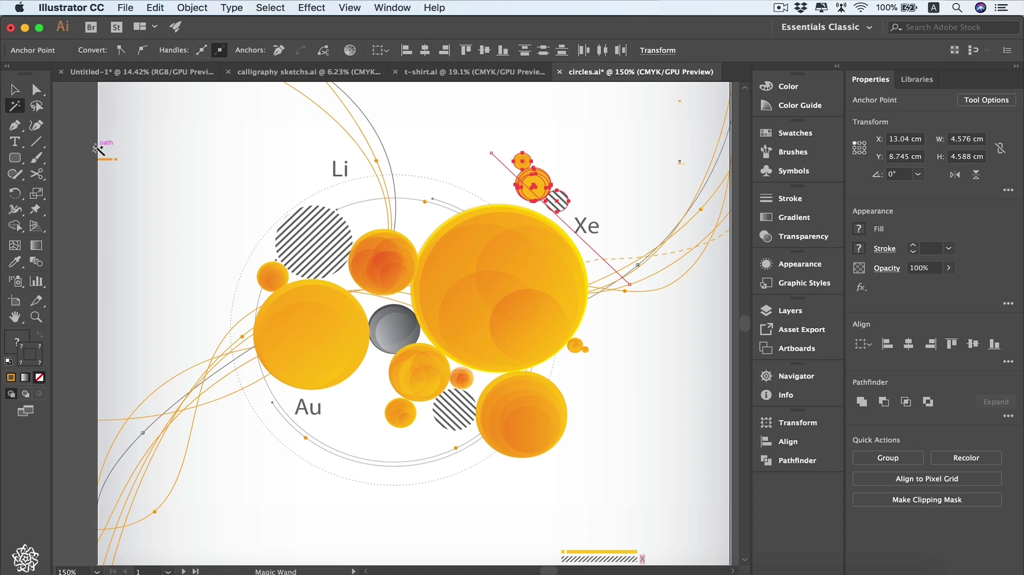
pyautogui.doubleClick(16, 108)
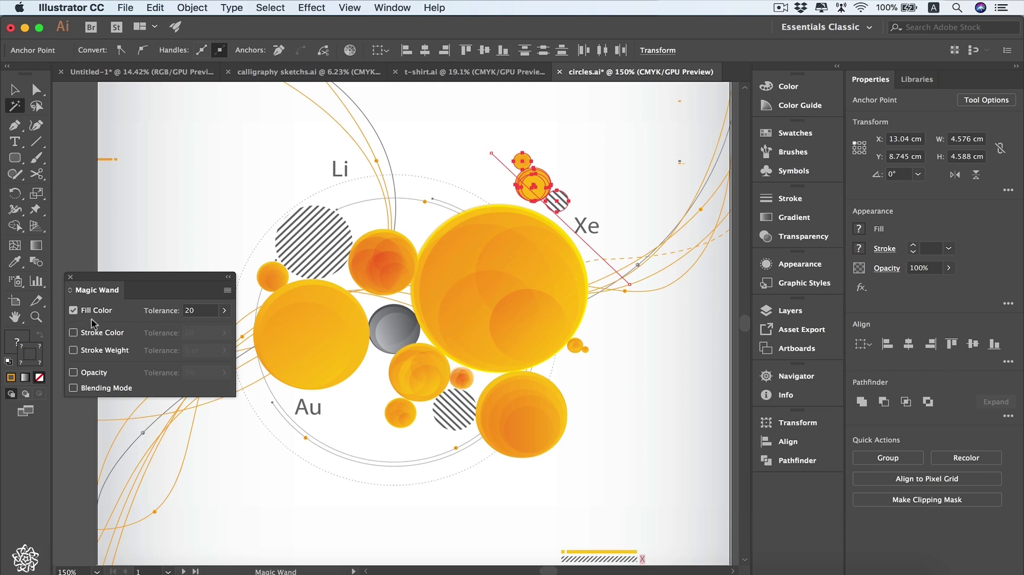
pyautogui.click(313, 295)
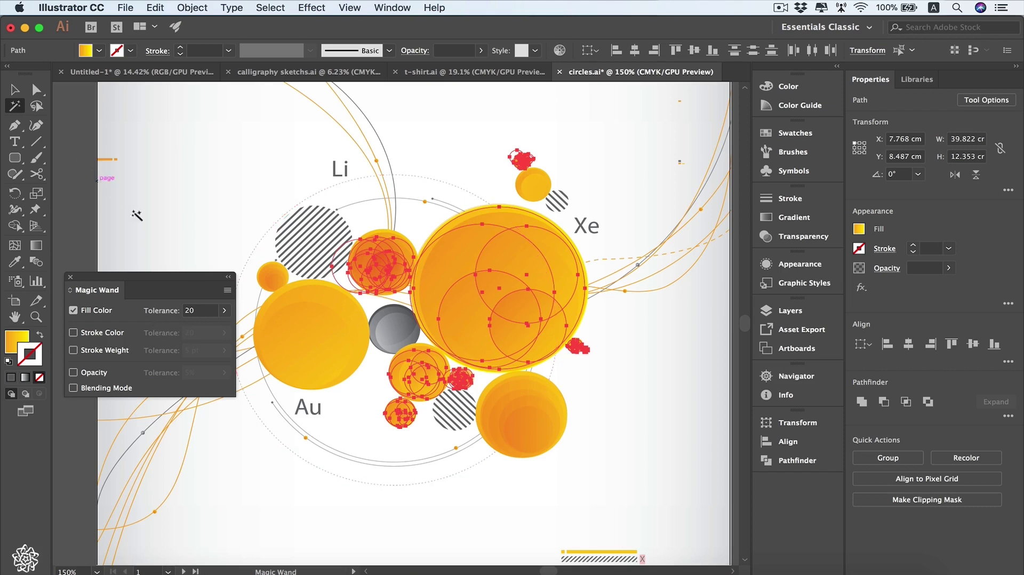
pyautogui.press('v')
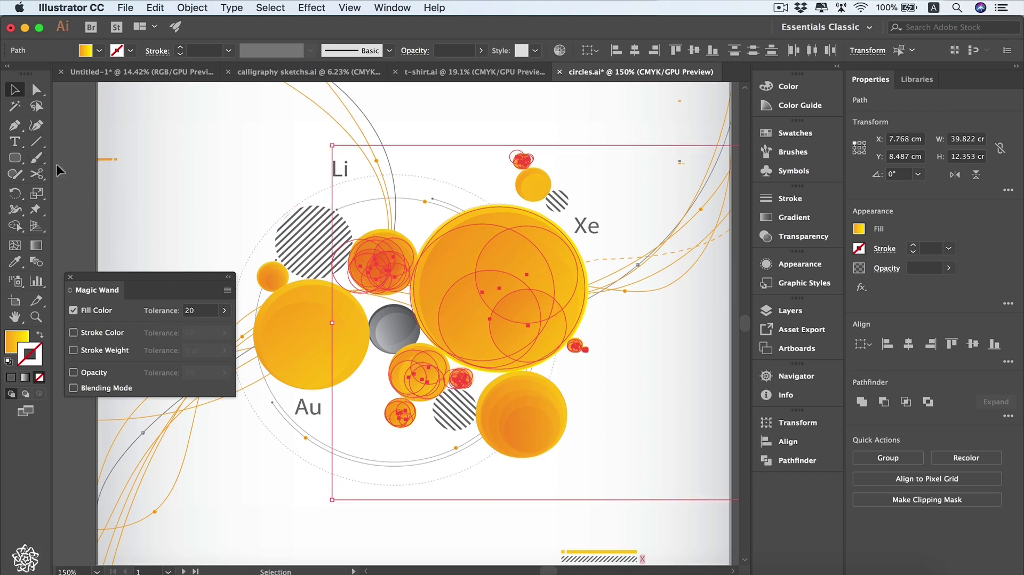
pyautogui.click(104, 171)
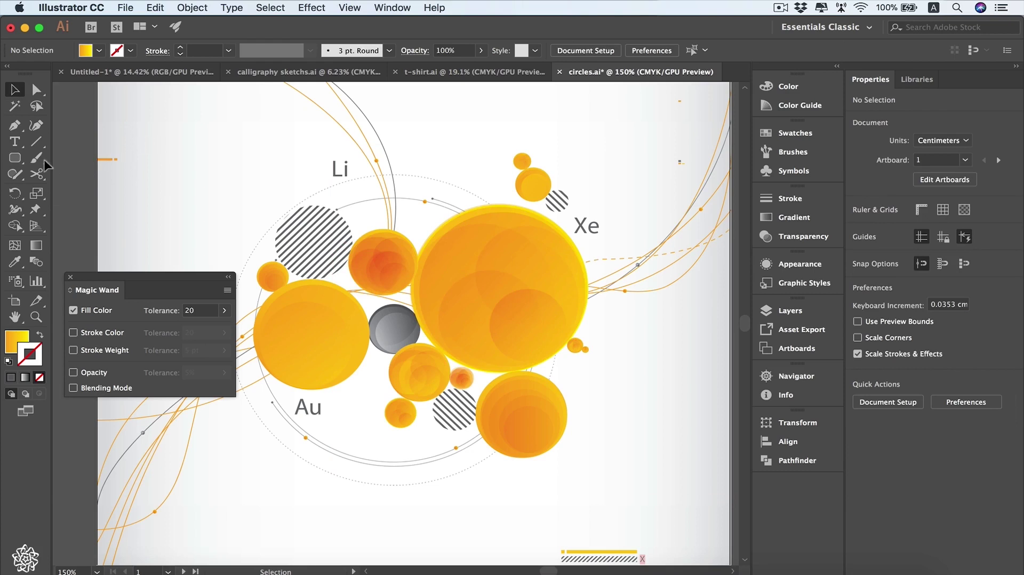
# Draw a rounded rectangle about 1.47 by 0.99 cm in the empty area left of Li and fill it with orange
pyautogui.click(15, 158)
pyautogui.moveTo(144, 131); pyautogui.dragTo(190, 160)
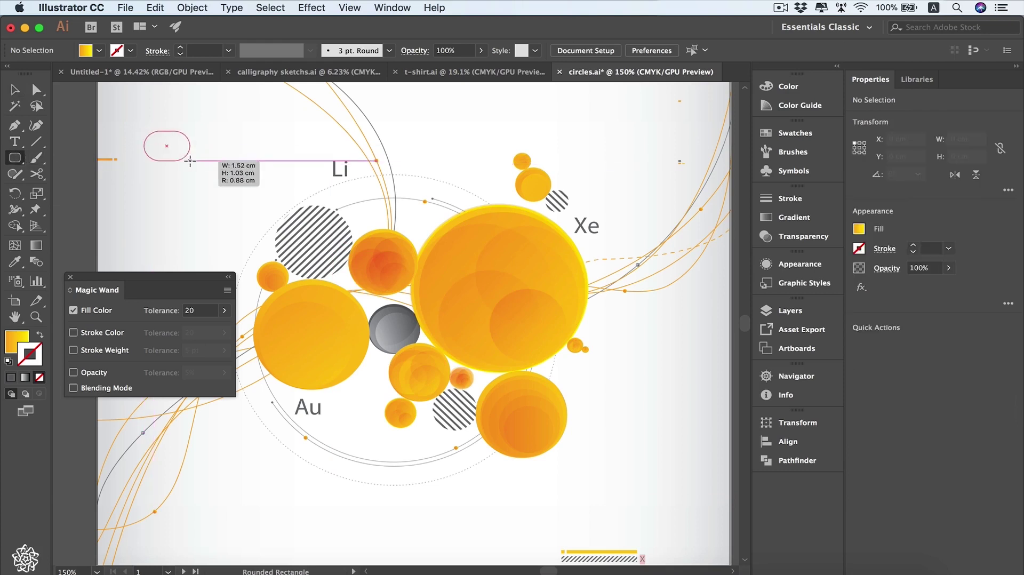
pyautogui.click(98, 50)
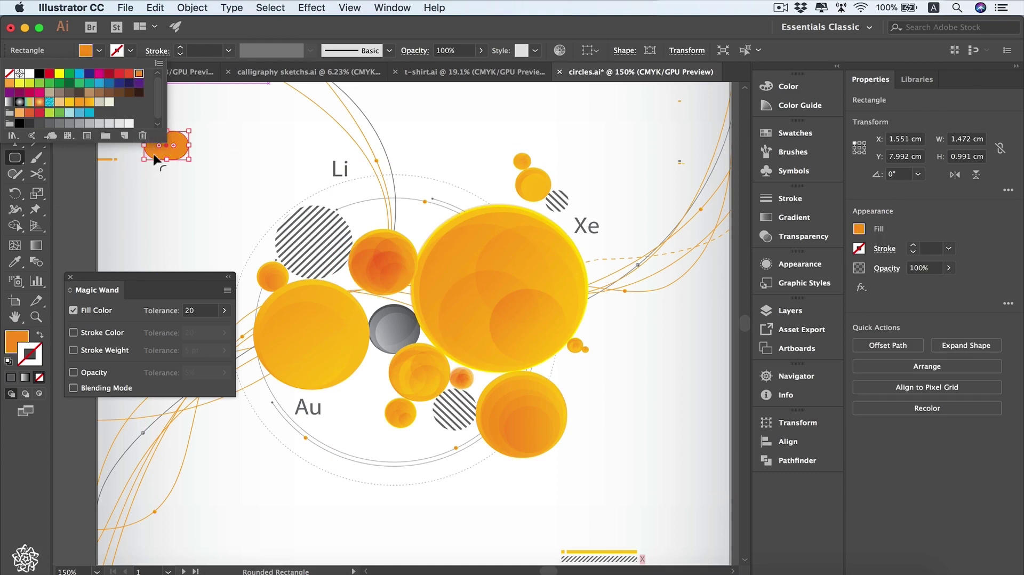
pyautogui.click(176, 153)
# Duplicate the orange rounded rectangle directly to its right and fill the copy with red-orange
pyautogui.moveTo(174, 156); pyautogui.dragTo(227, 158)
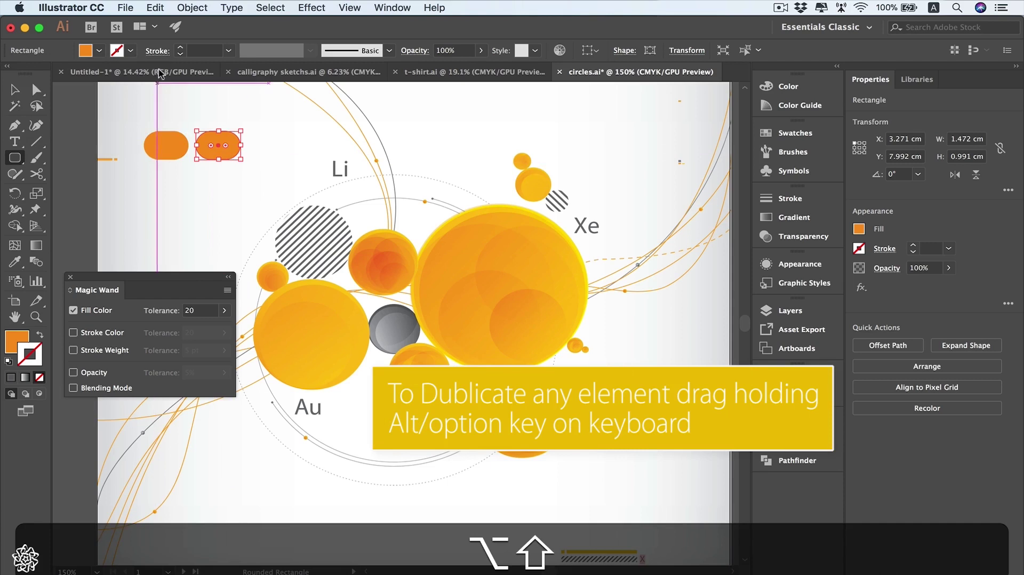
pyautogui.click(99, 50)
pyautogui.click(130, 74)
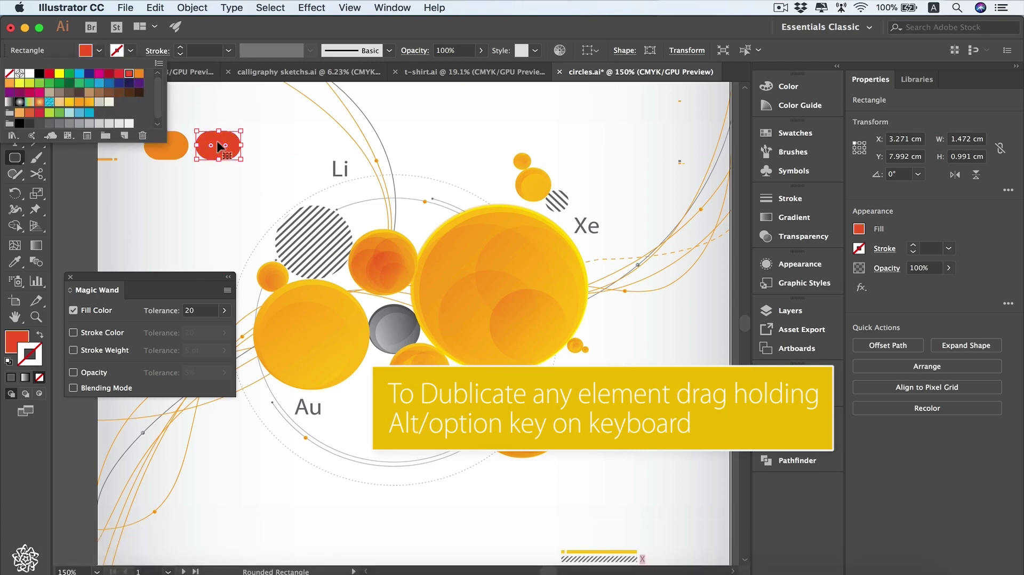
pyautogui.press('Escape')
pyautogui.press('v')
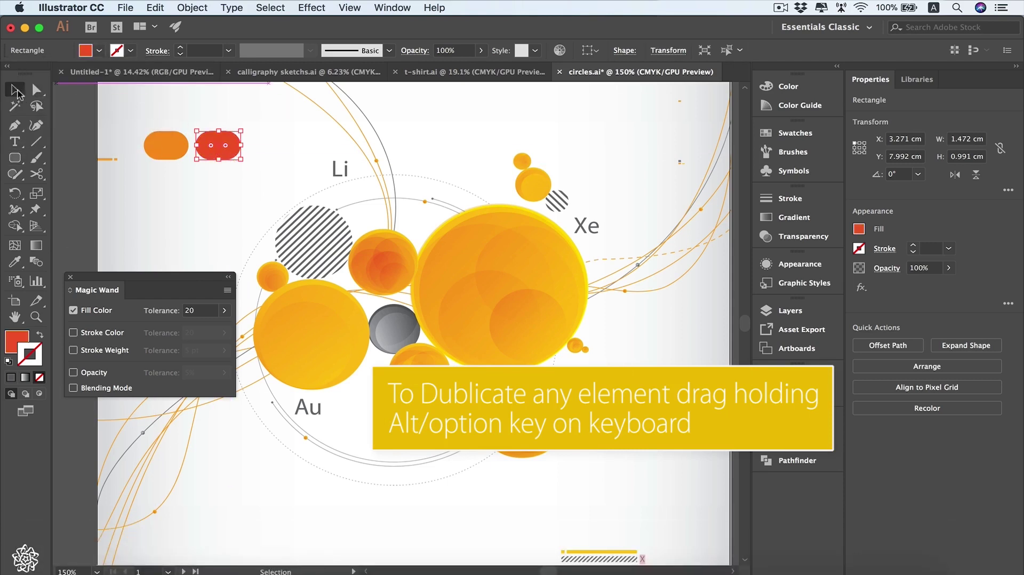
# Duplicate the red-orange rounded rectangle to its right, fill the new copy with red, and deselect it
pyautogui.moveTo(230, 154); pyautogui.dragTo(285, 159)
pyautogui.click(99, 50)
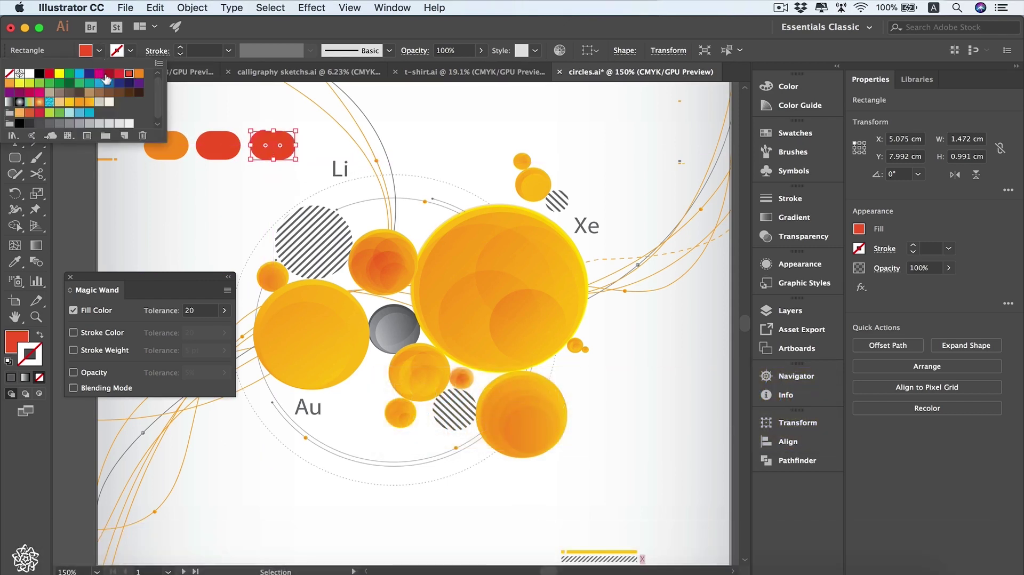
pyautogui.click(119, 74)
pyautogui.press('Escape')
pyautogui.click(83, 196)
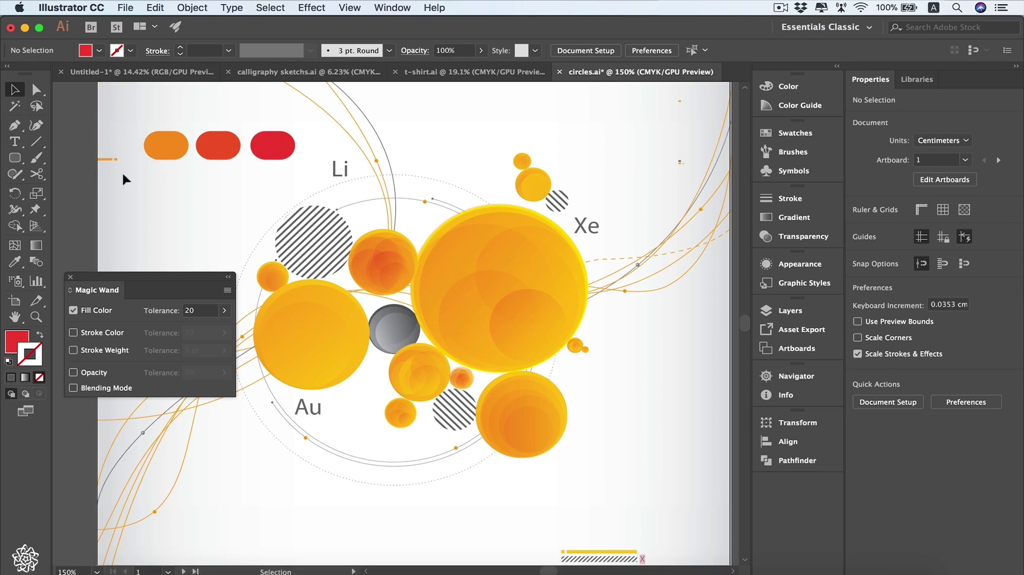
# Sample the orange rounded rectangle with the Magic Wand, raise the Fill Color tolerance to 55, and sample the same shape again
pyautogui.click(14, 107)
pyautogui.click(161, 147)
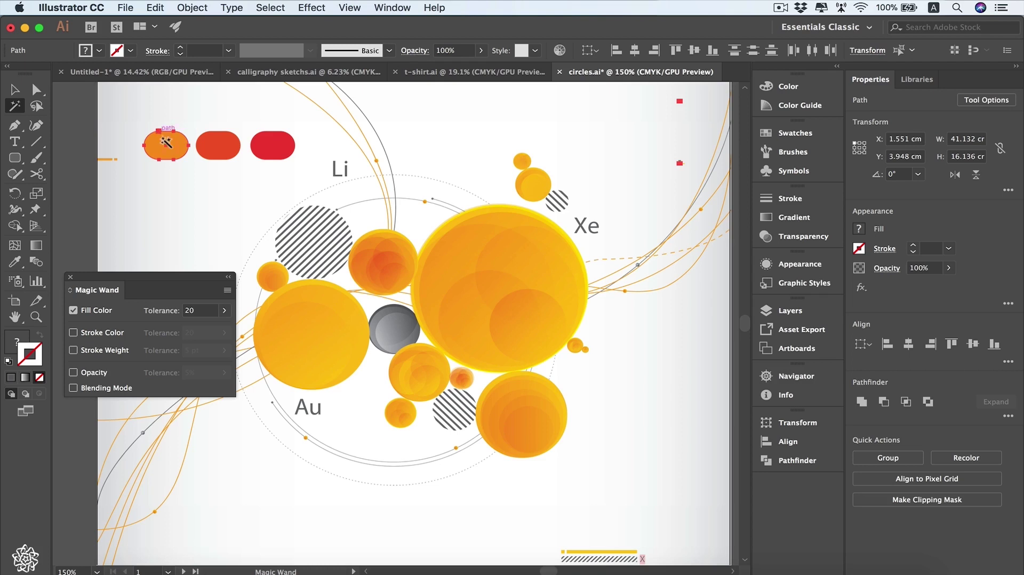
pyautogui.click(224, 310)
pyautogui.moveTo(181, 330); pyautogui.dragTo(201, 335)
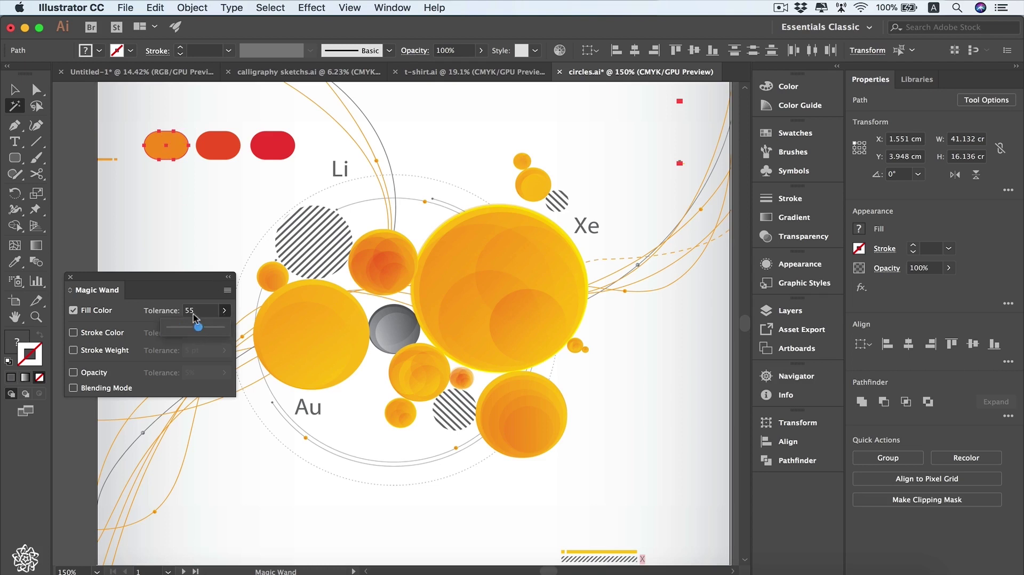
pyautogui.click(178, 153)
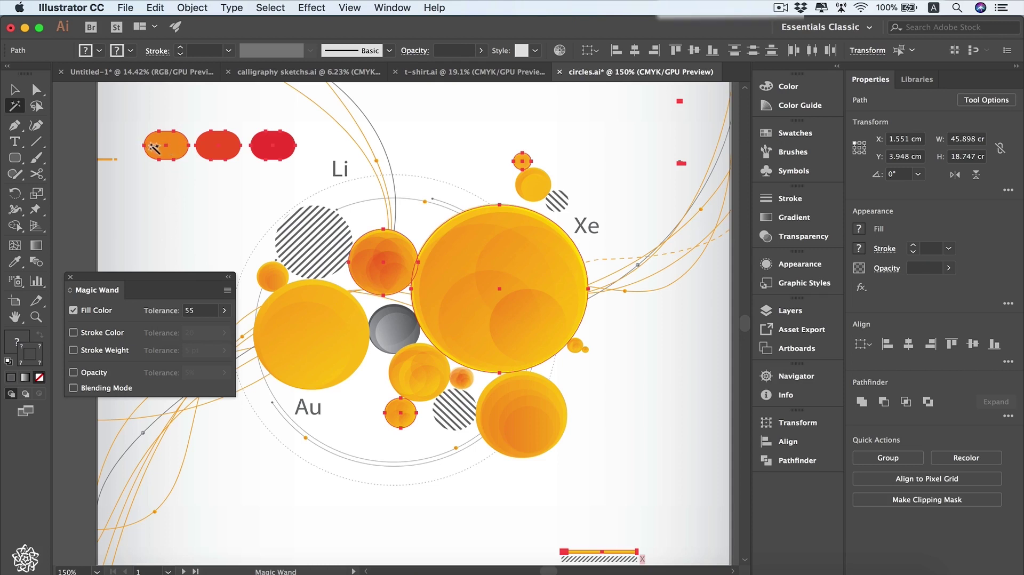
# Set the Magic Wand's Fill Color tolerance back to 20 and close its options
pyautogui.click(224, 310)
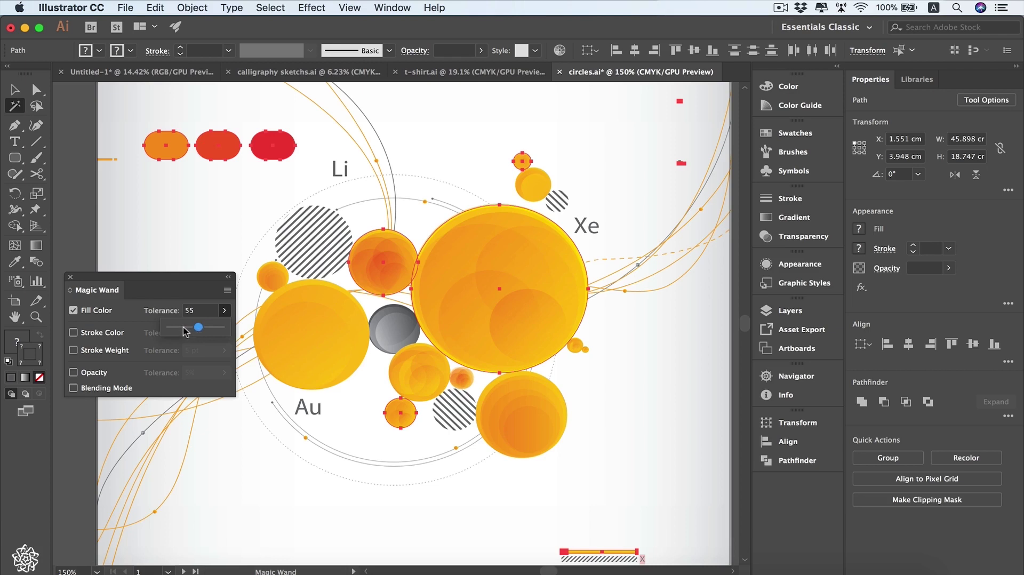
pyautogui.click(154, 330)
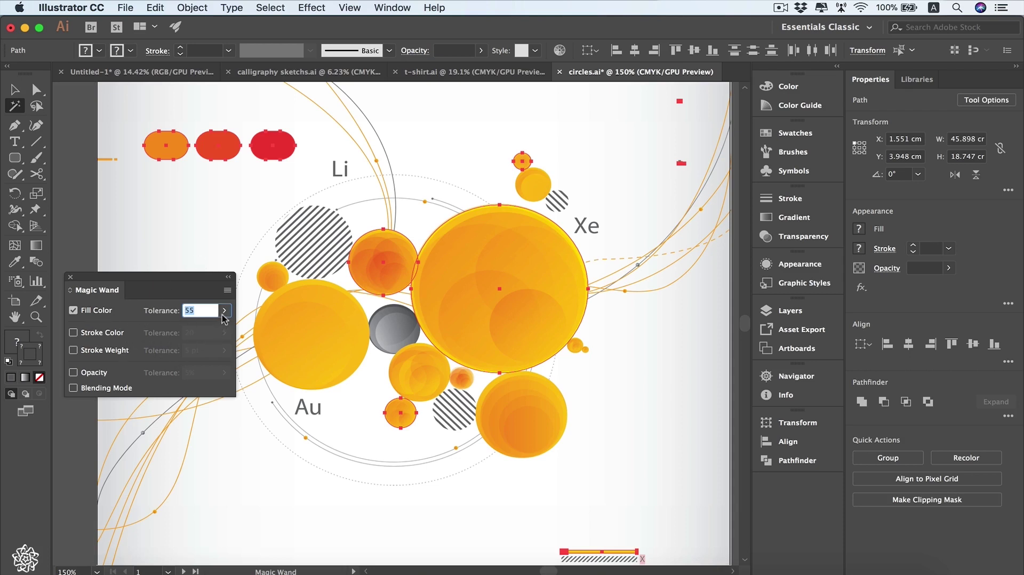
pyautogui.write('20')
pyautogui.press('Return')
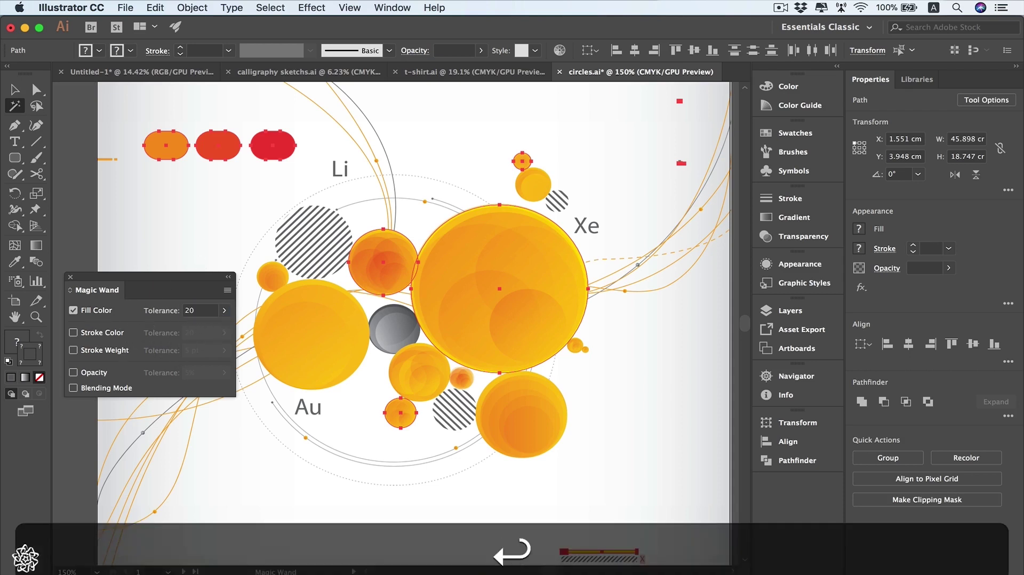
pyautogui.click(71, 278)
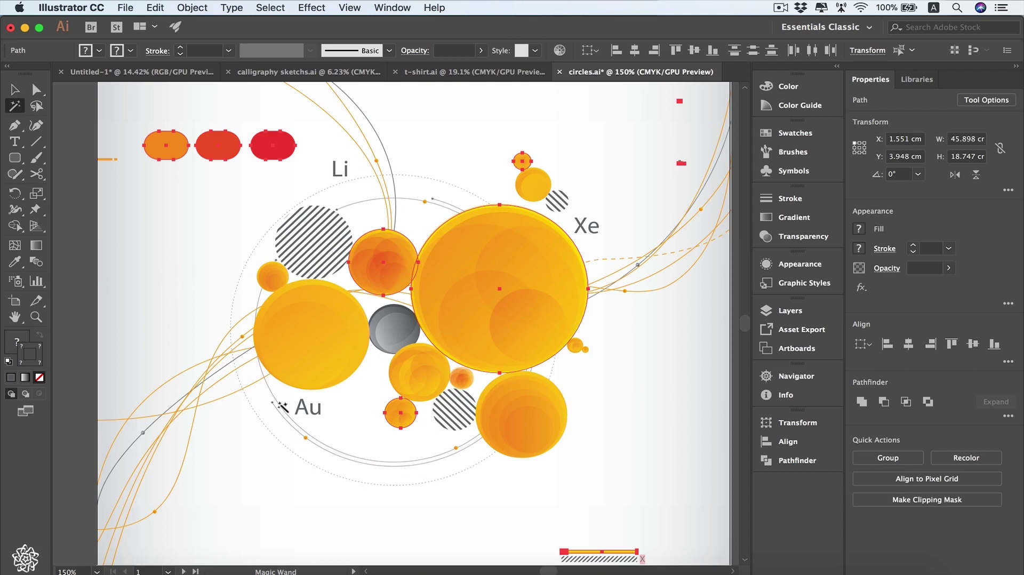
# Switch to the Selection tool, select all objects in the document, and deselect everything
pyautogui.click(14, 90)
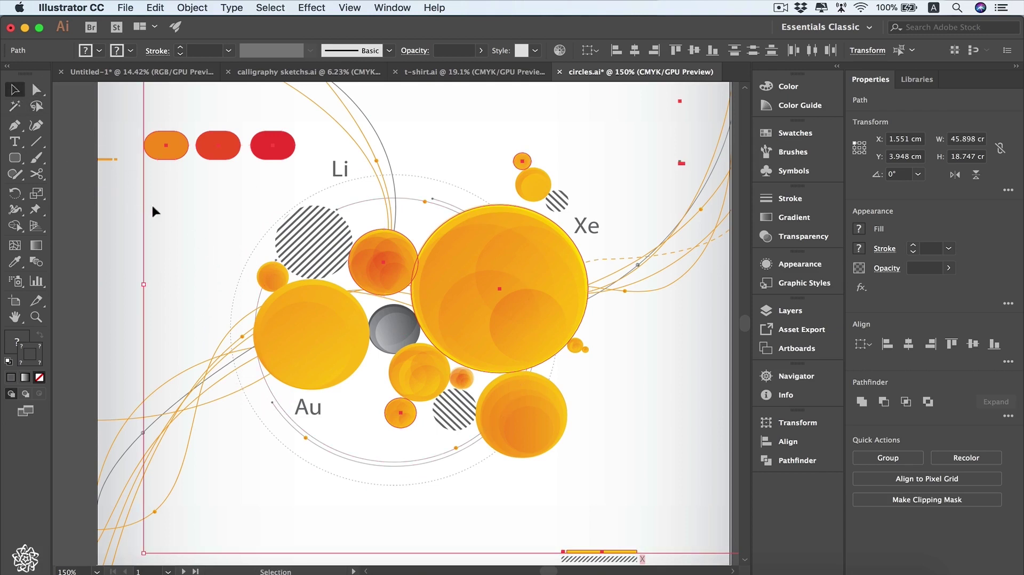
pyautogui.click(270, 8)
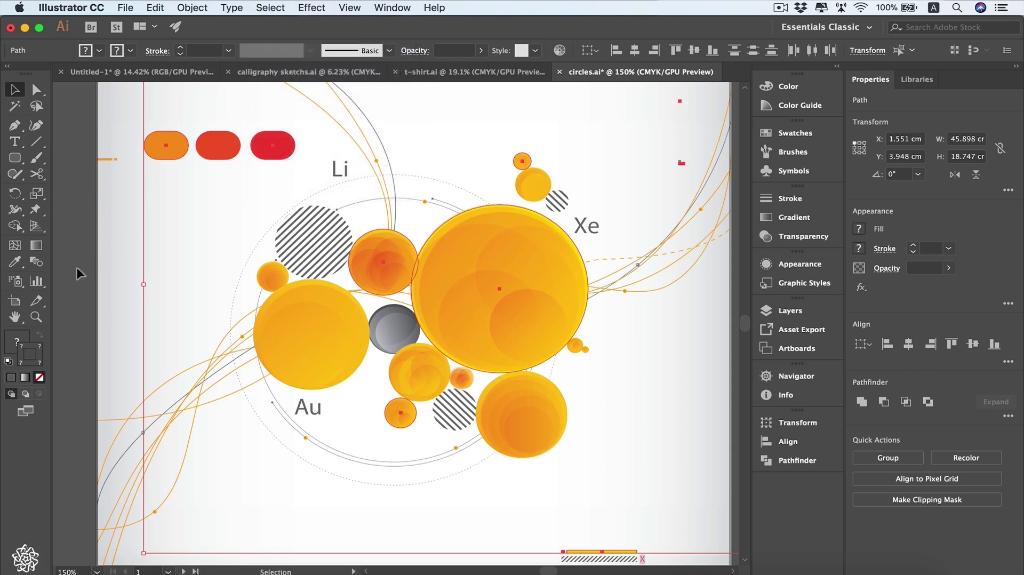
pyautogui.press('super+a')
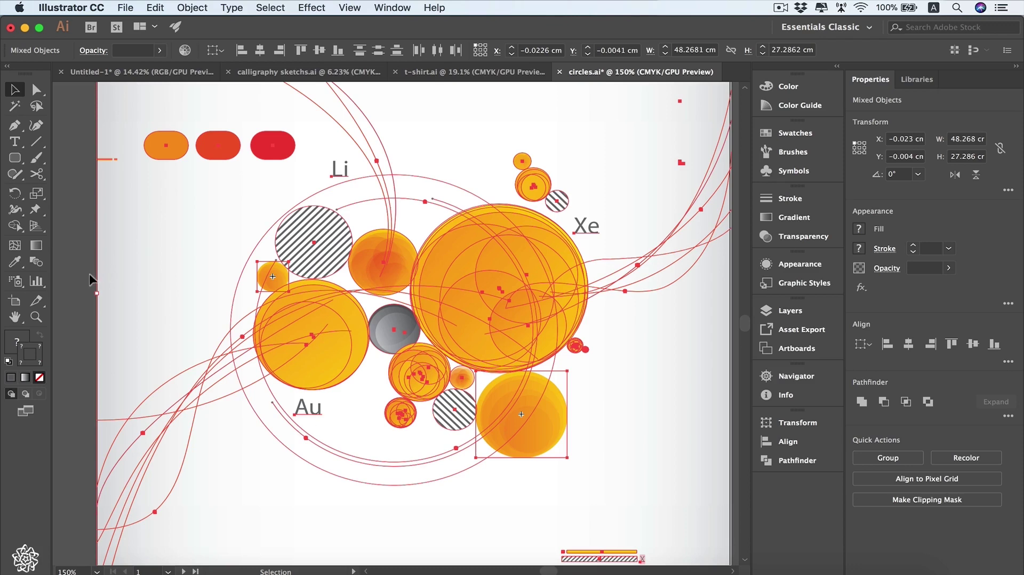
pyautogui.press('super')
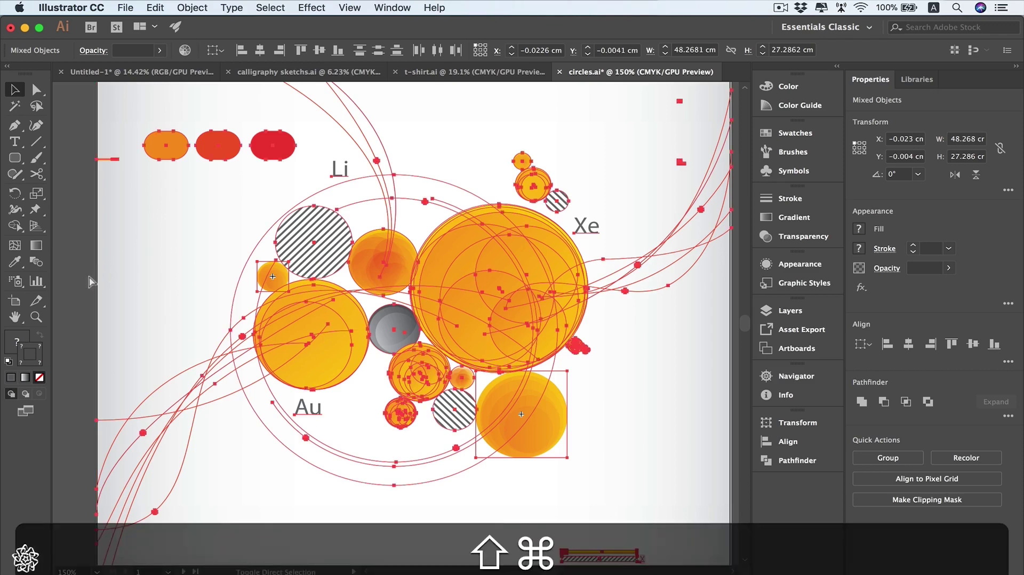
pyautogui.press('shift+super+a')
# Examine the available selection commands and look at the neighbouring artboard with the Hand tool before returning to the circles artwork
pyautogui.click(271, 7)
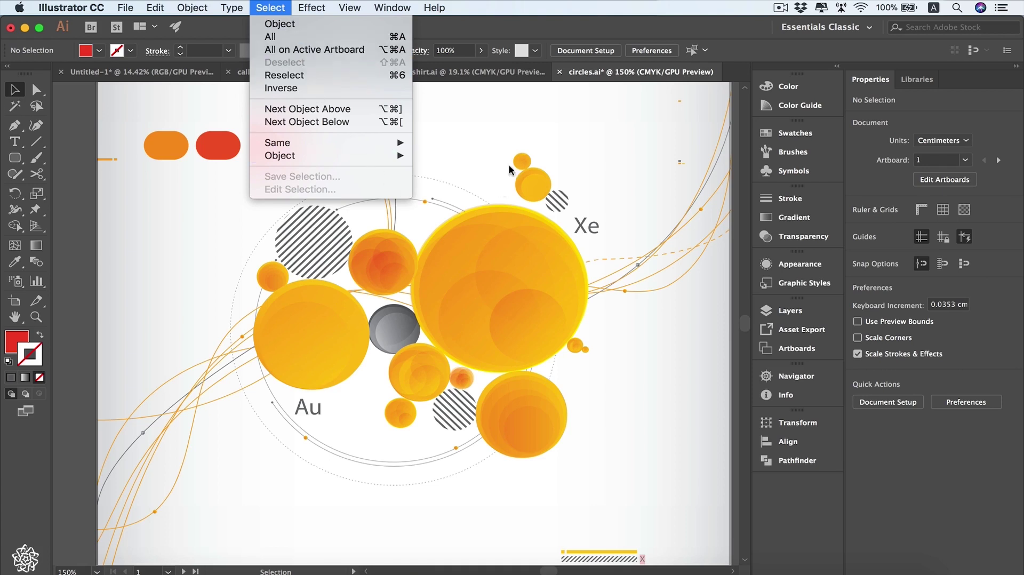
pyautogui.click(181, 295)
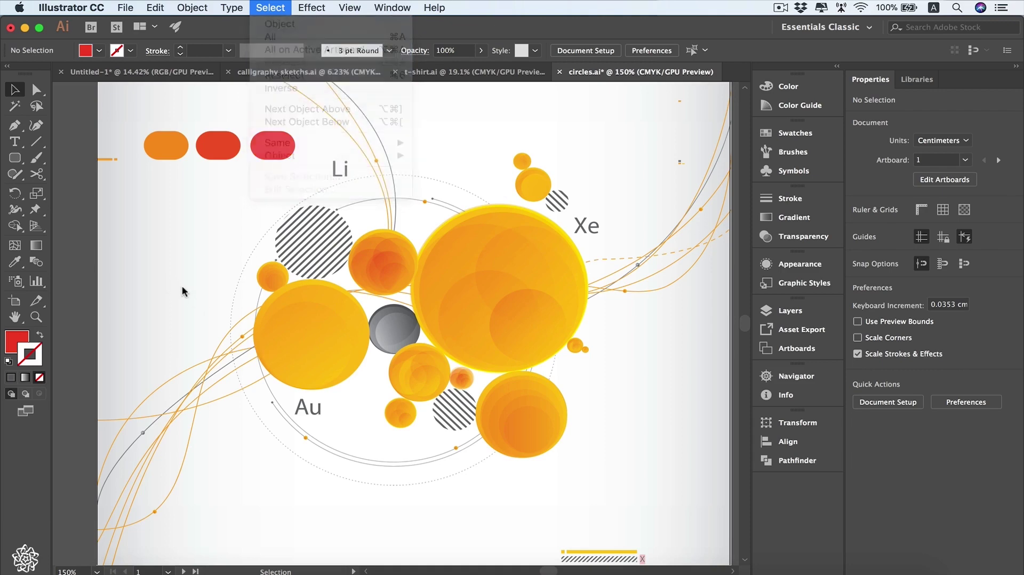
pyautogui.click(16, 318)
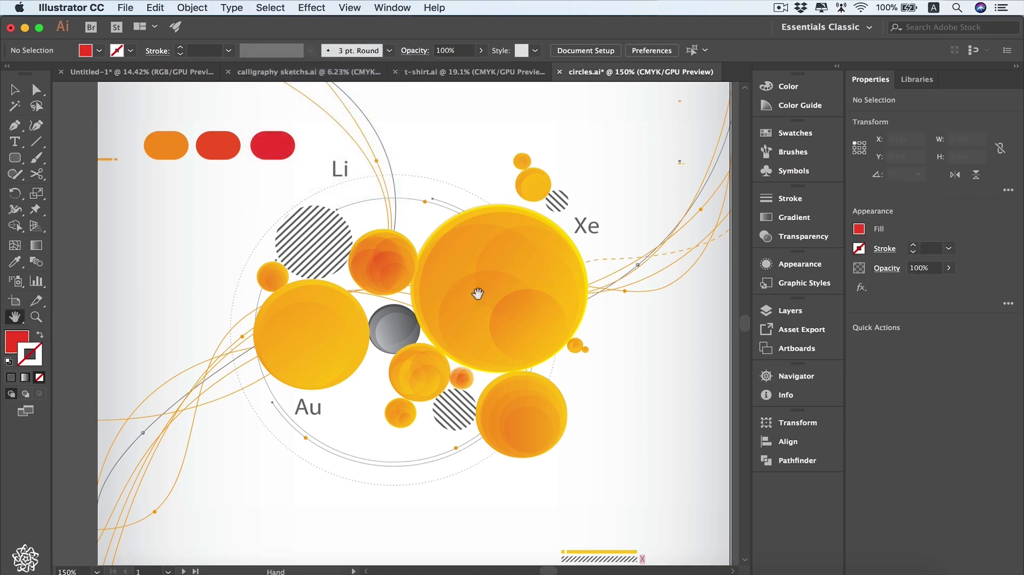
pyautogui.moveTo(614, 295); pyautogui.dragTo(275, 277)
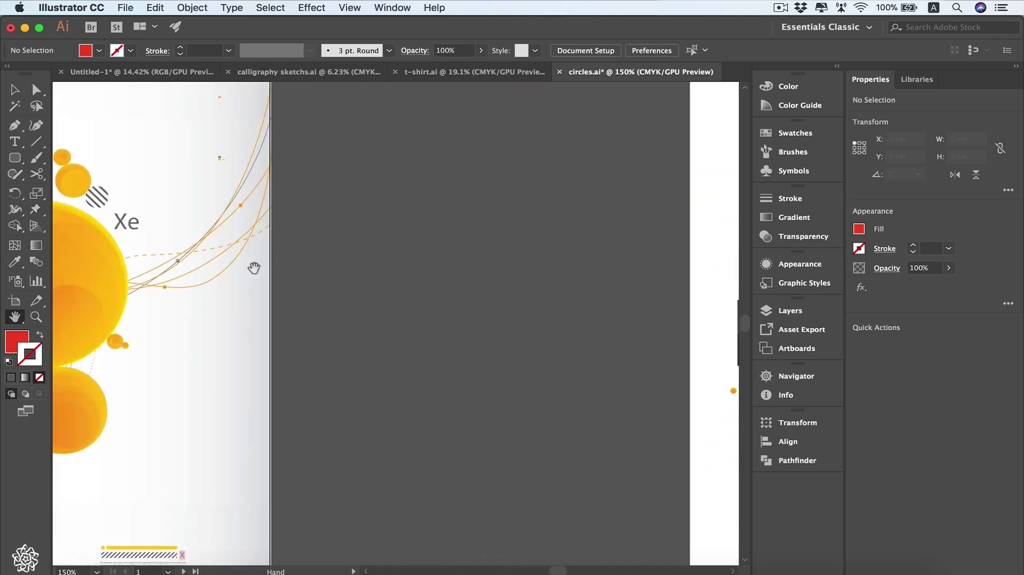
pyautogui.hscroll(-10, 251, 267)
pyautogui.click(270, 7)
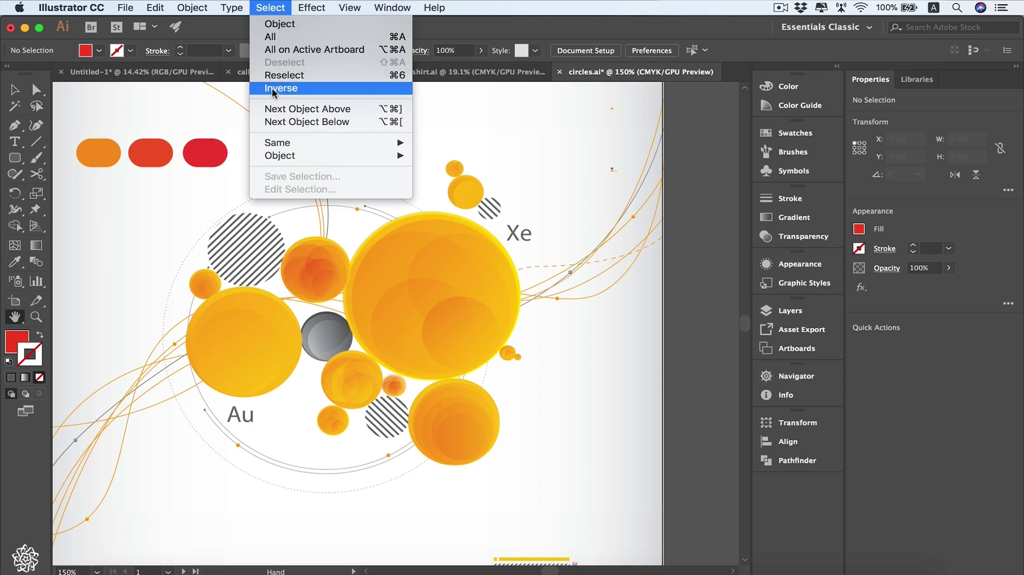
pyautogui.press('Escape')
# Select the gray circle in the middle of the artwork, invert the selection to everything else, and clear it
pyautogui.press('v')
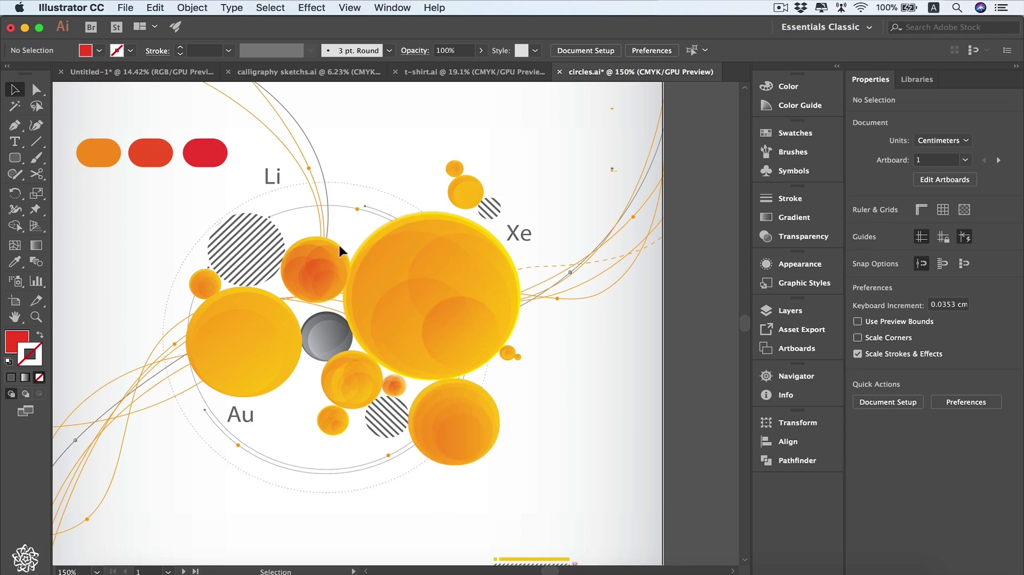
pyautogui.click(323, 340)
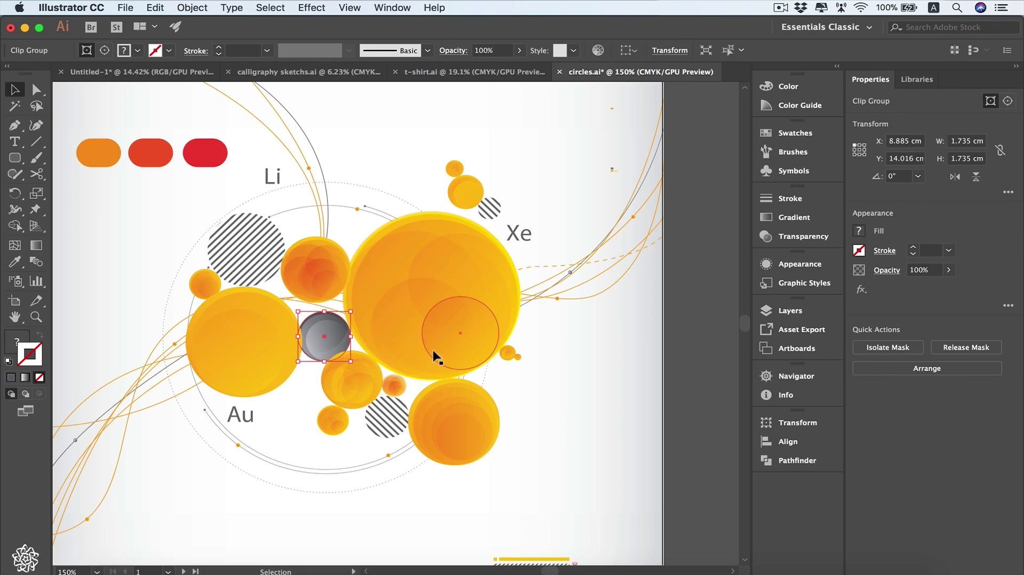
pyautogui.click(272, 7)
pyautogui.click(310, 89)
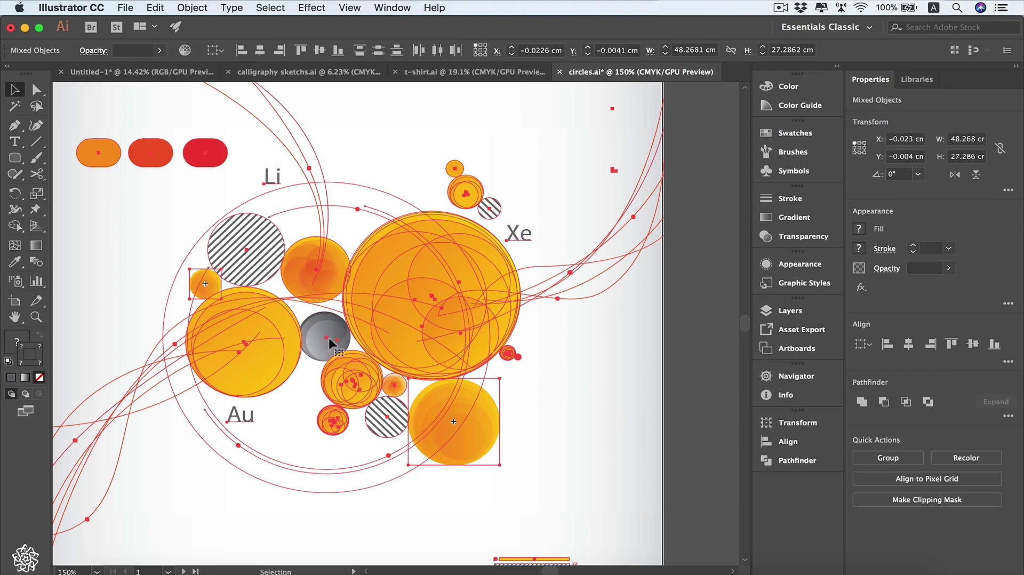
pyautogui.click(126, 221)
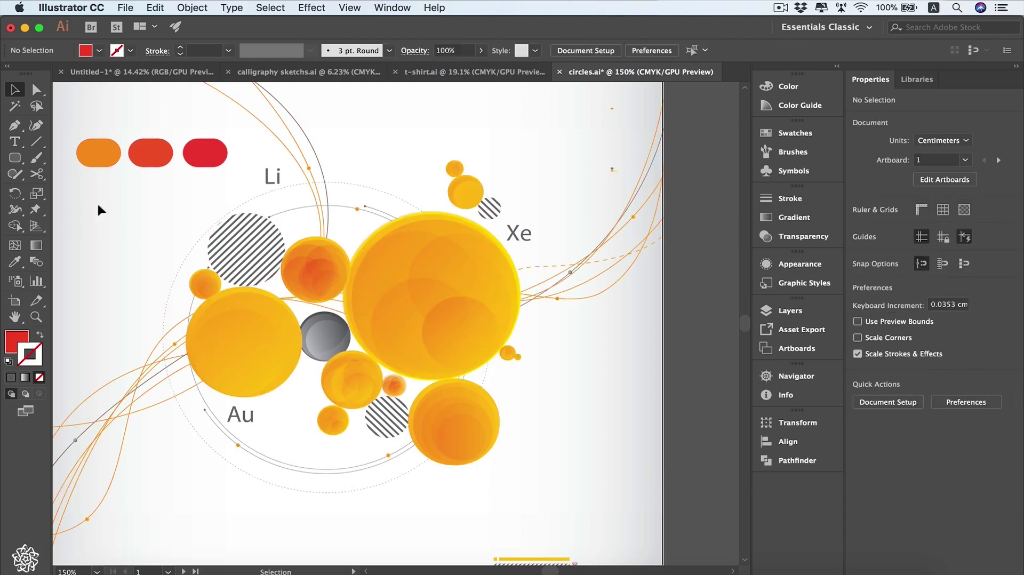
# Select the three rounded rectangles above the artwork together with a selection marquee
pyautogui.moveTo(201, 185); pyautogui.dragTo(222, 119)
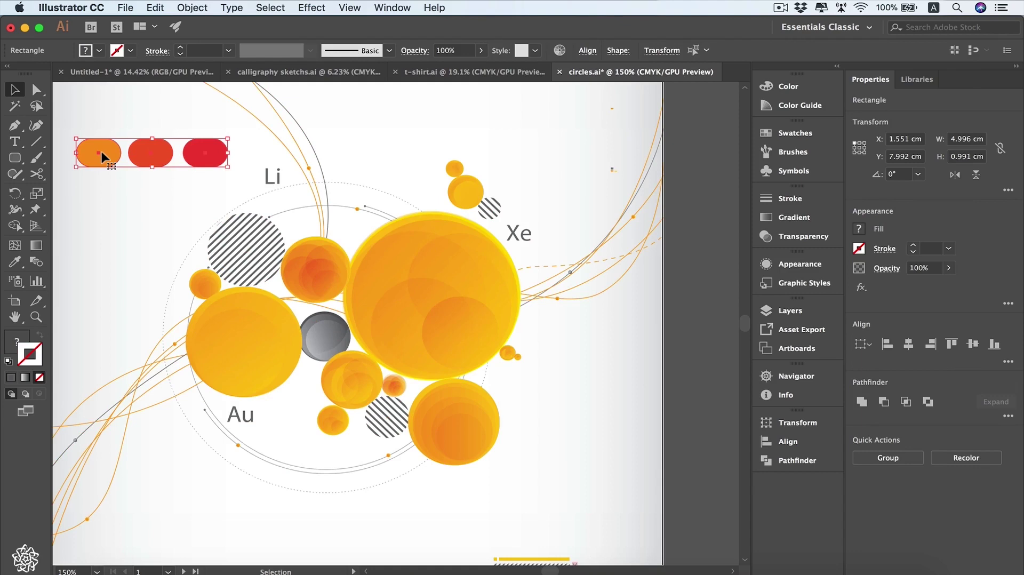
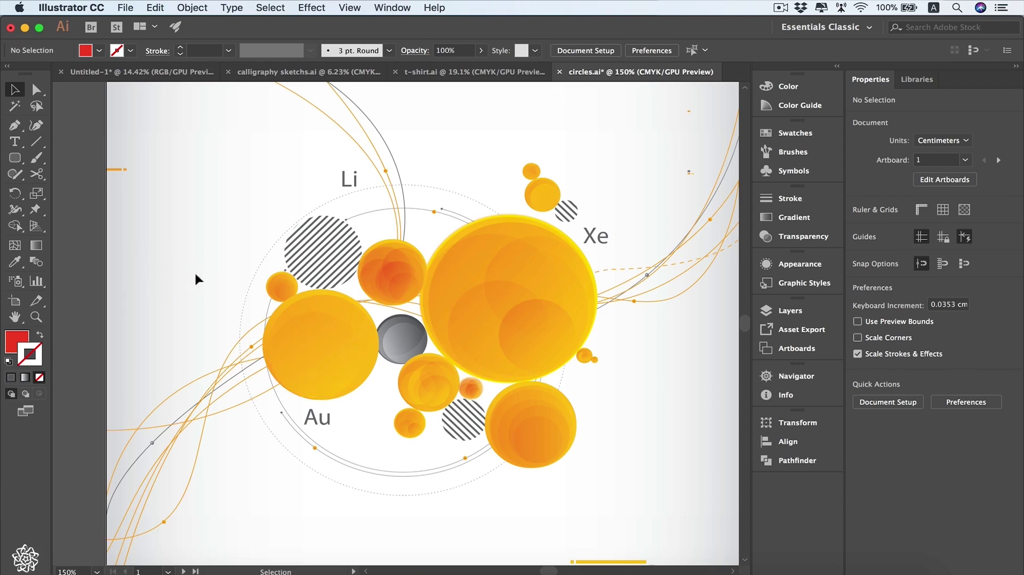
# Unlock Layer 8 and select the background path of the circles artwork
pyautogui.click(777, 316)
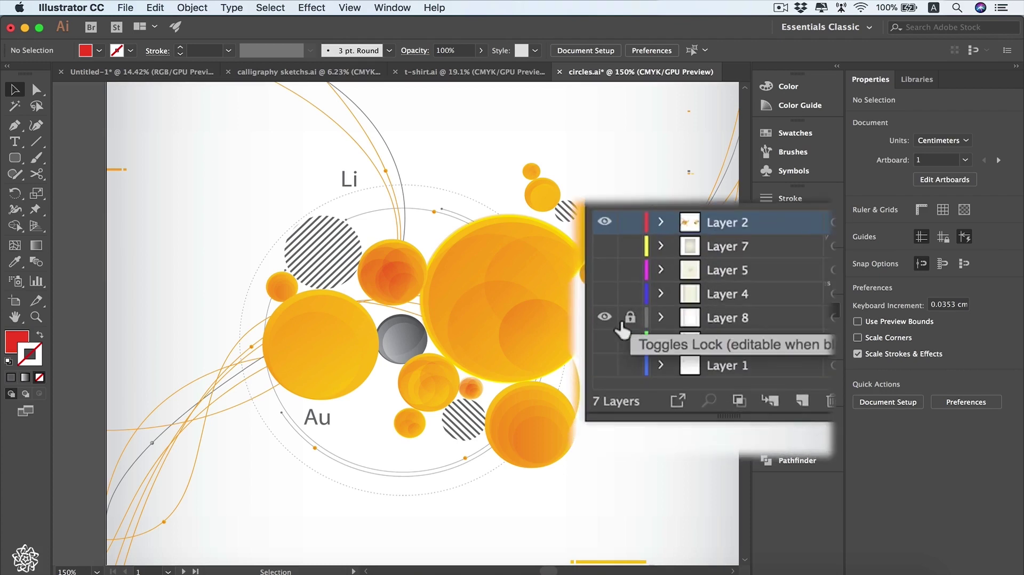
pyautogui.click(607, 382)
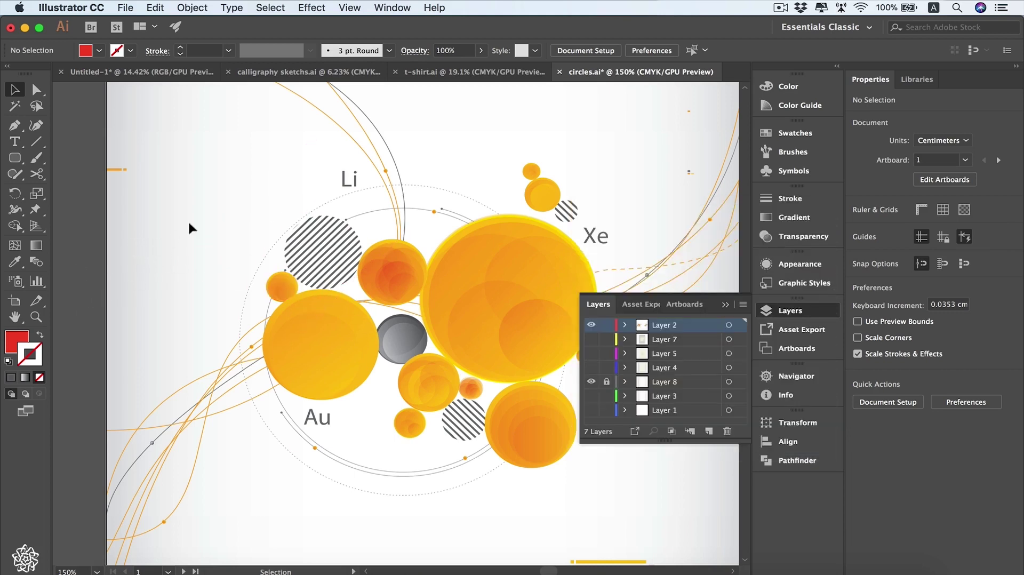
pyautogui.click(606, 382)
pyautogui.click(182, 344)
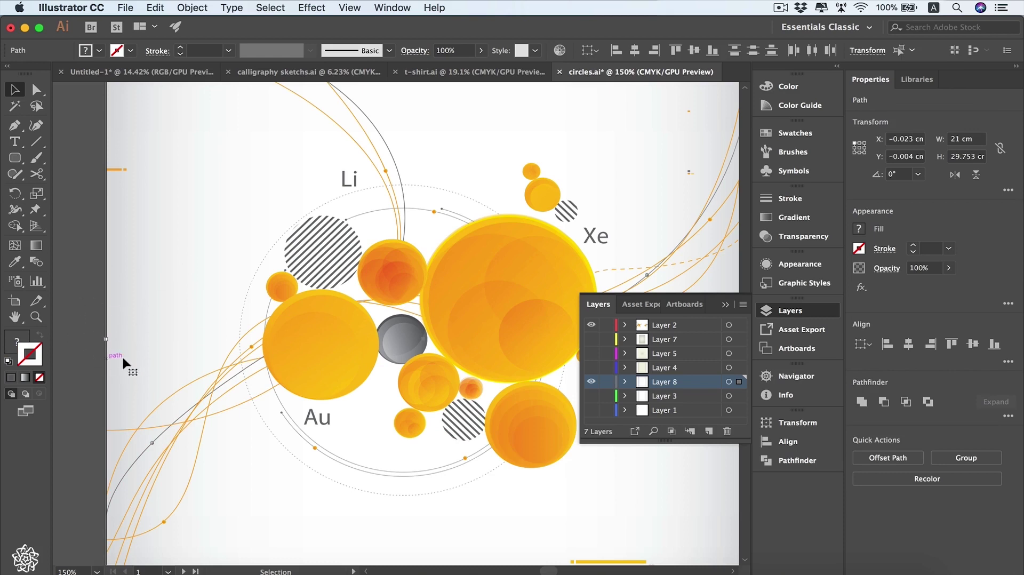
pyautogui.scroll(-1, 289, 350)
pyautogui.hscroll(1, 288, 349)
pyautogui.scroll(-1, 288, 349)
pyautogui.hscroll(1, 288, 349)
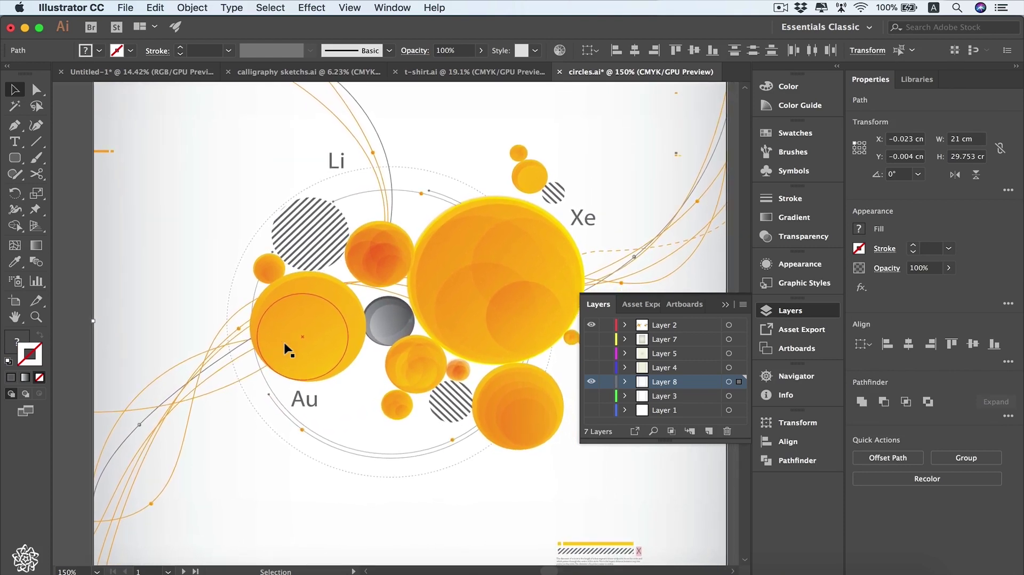
# Select the next object above the background path, then return to the next object below
pyautogui.click(270, 8)
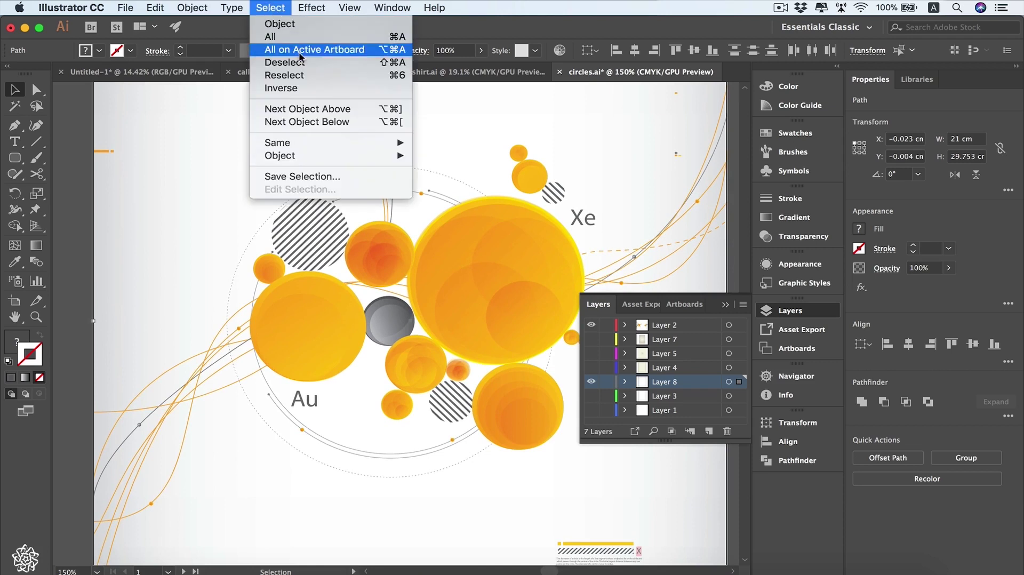
pyautogui.click(331, 108)
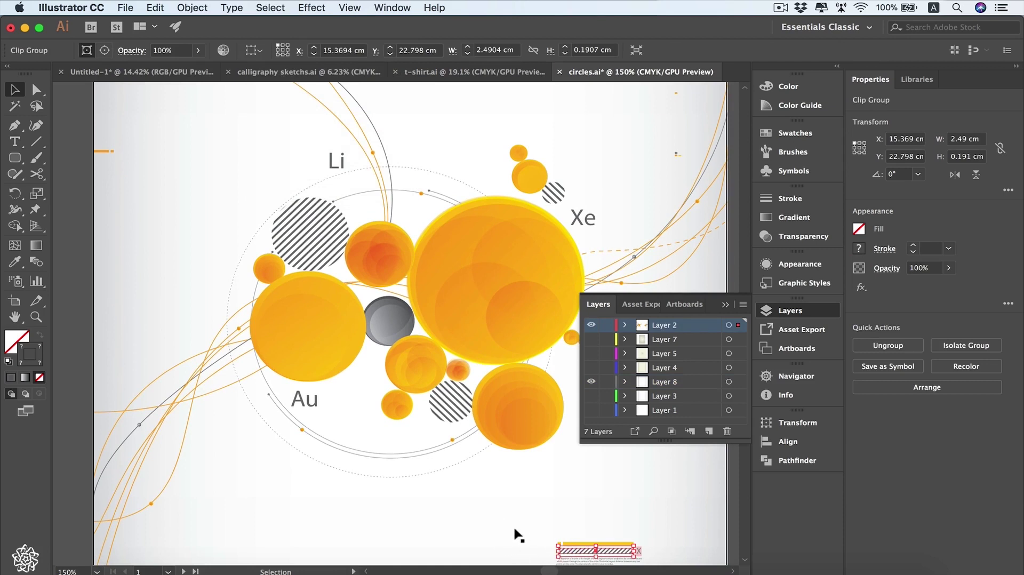
pyautogui.click(272, 9)
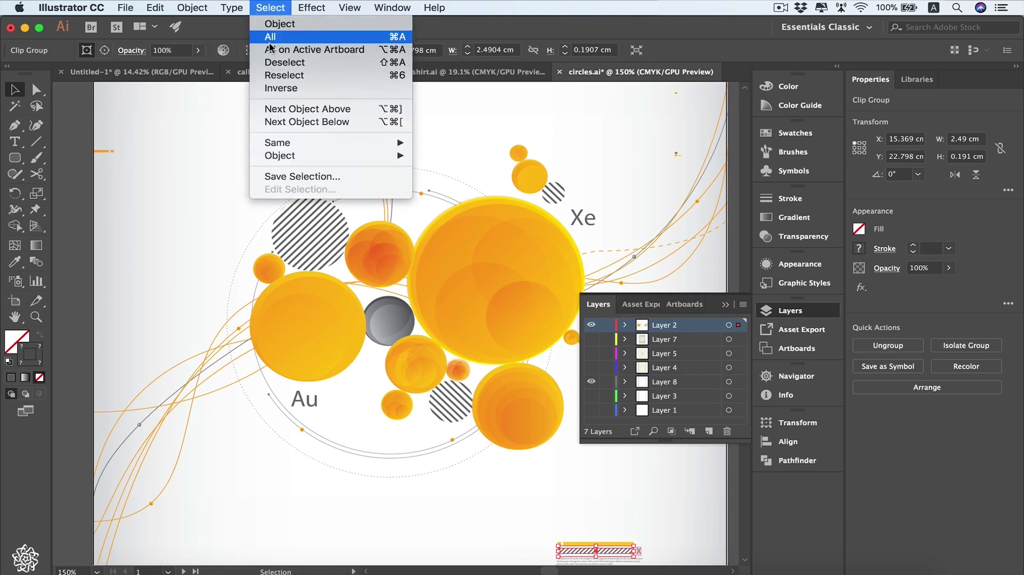
pyautogui.click(367, 125)
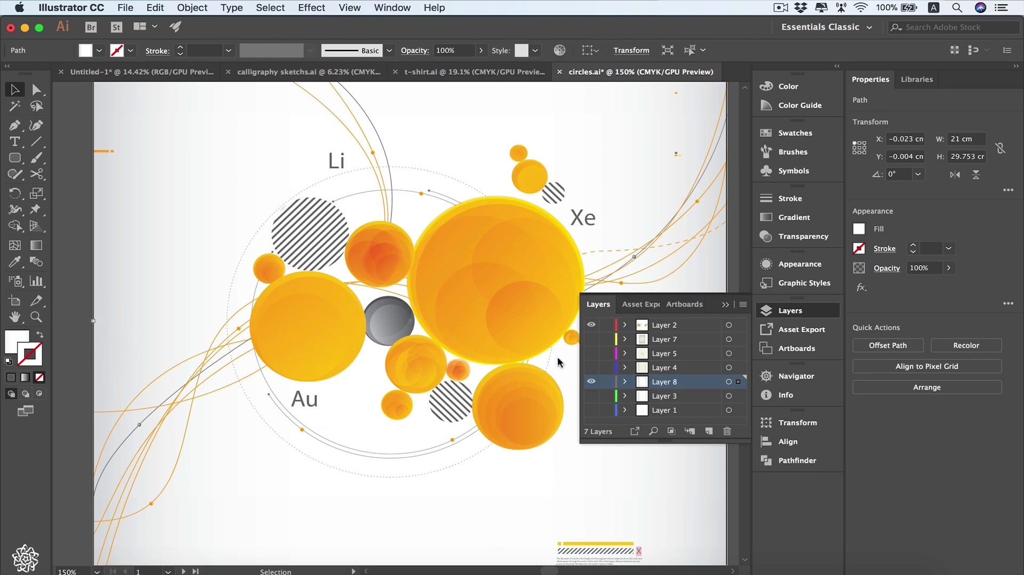
# Lock Layer 8 and collapse the layer list
pyautogui.click(607, 382)
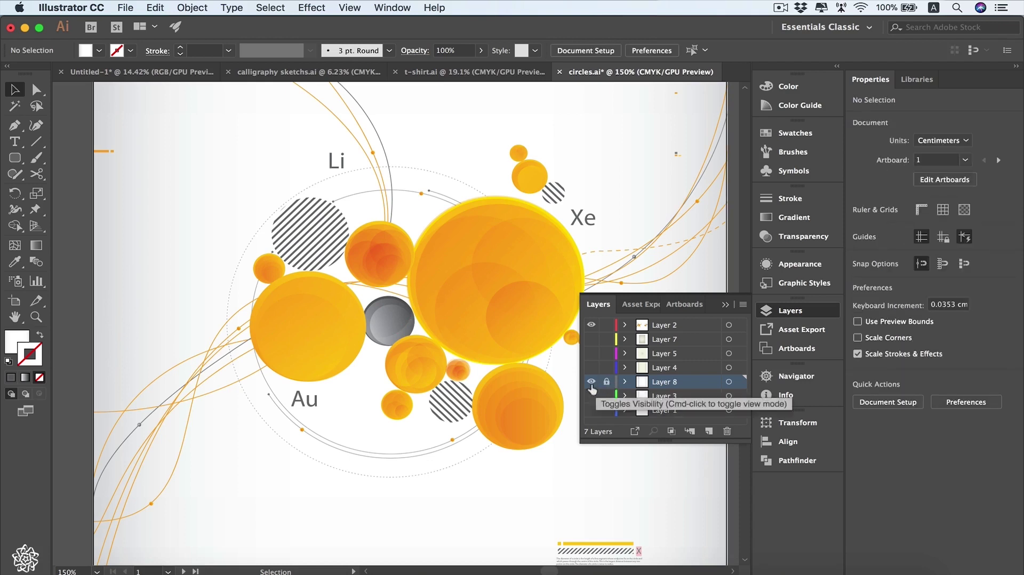
pyautogui.click(726, 305)
# Direct-select the lower-right circle inside the large orange circle and select all objects with the same fill color
pyautogui.click(271, 8)
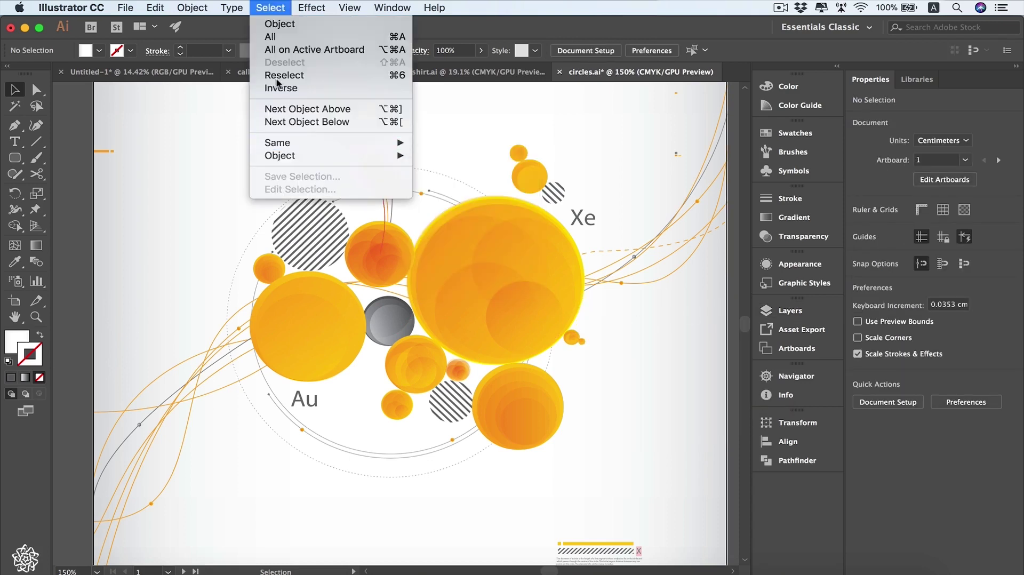
pyautogui.moveTo(307, 143)
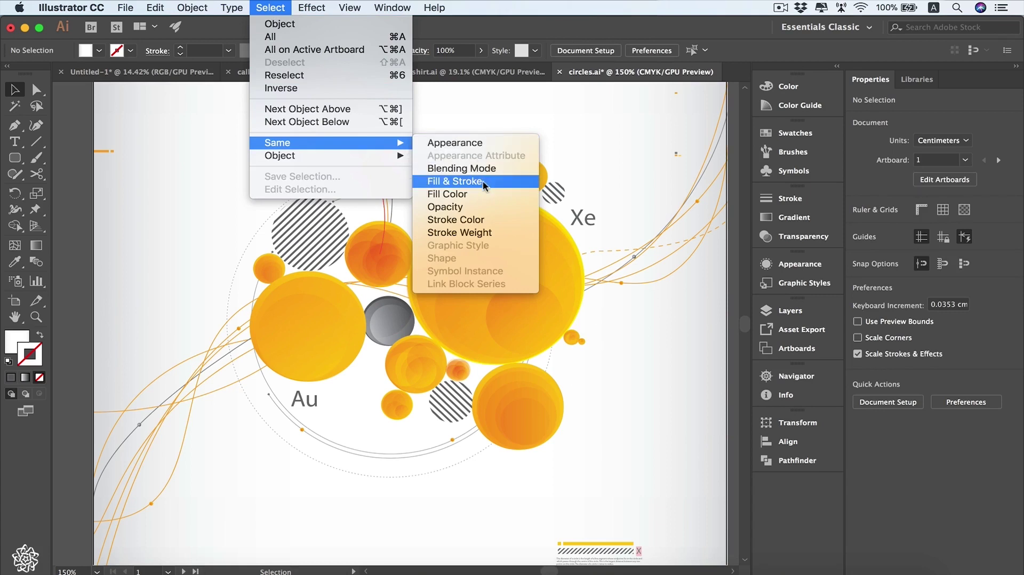
pyautogui.click(500, 228)
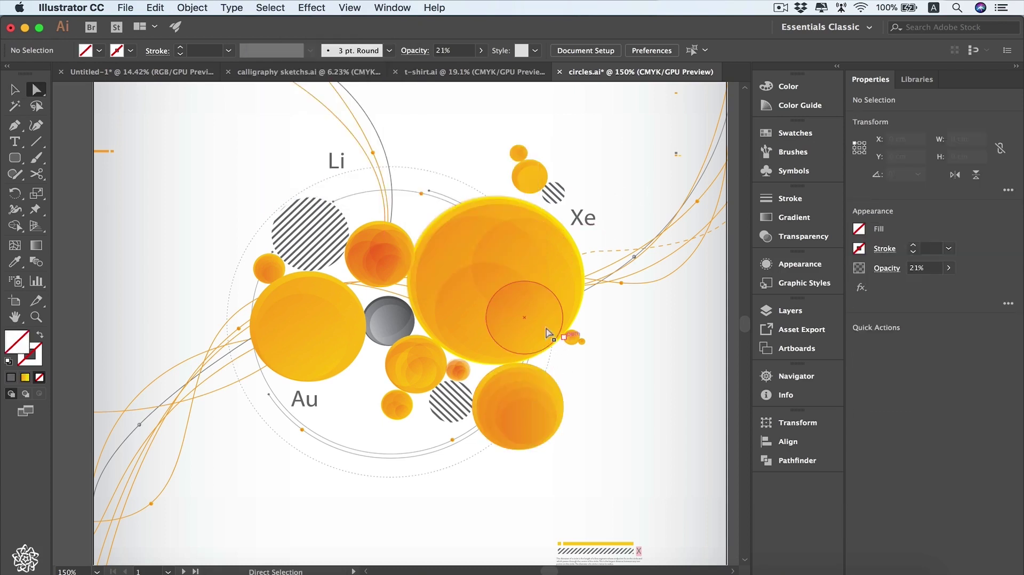
pyautogui.click(511, 341)
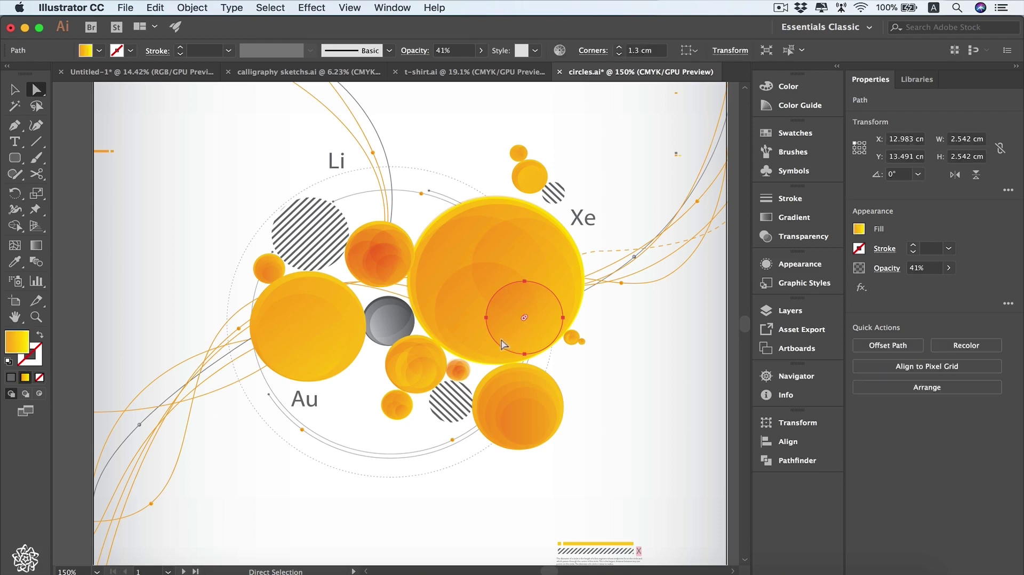
pyautogui.click(270, 7)
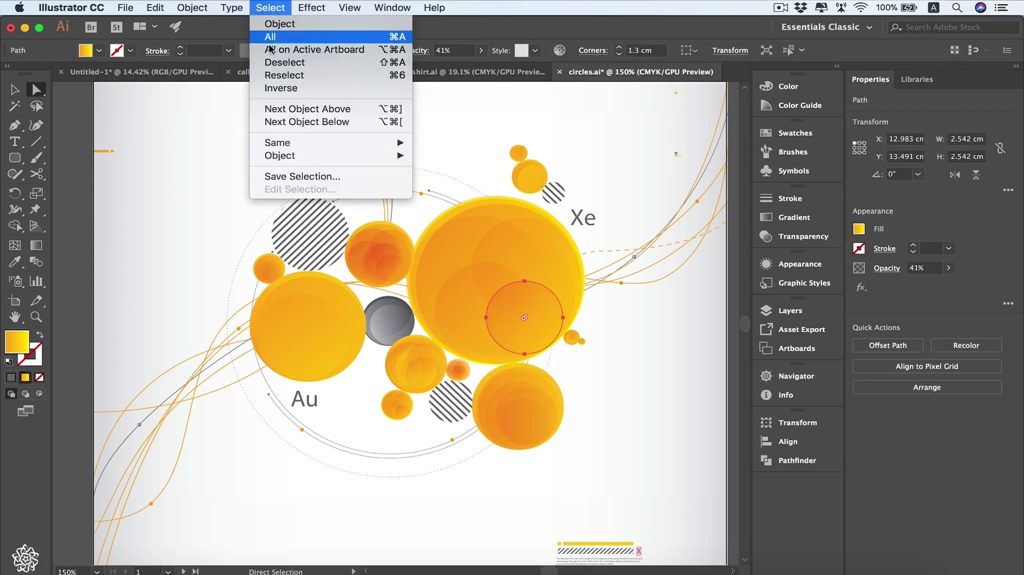
pyautogui.moveTo(405, 143)
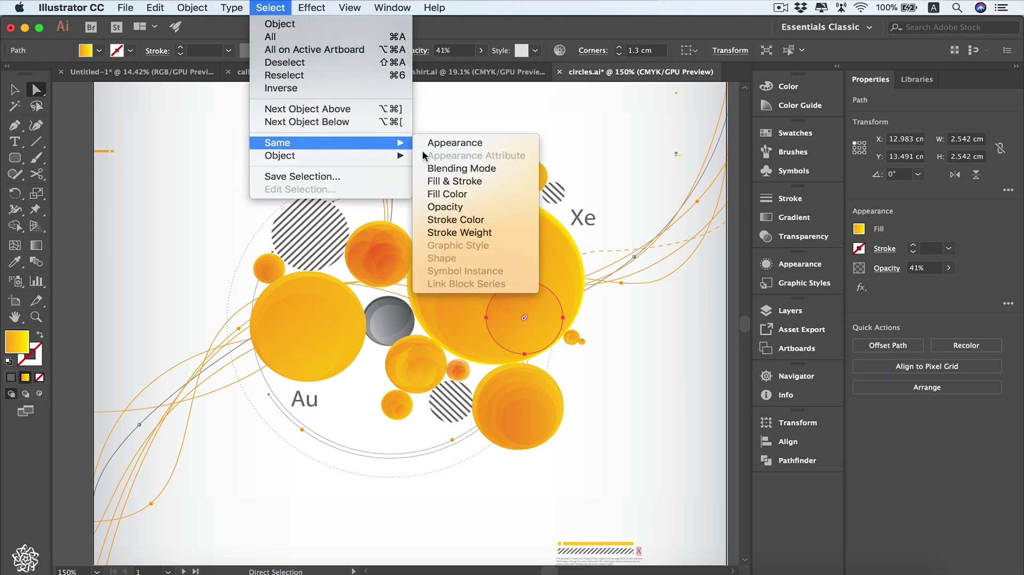
pyautogui.click(474, 194)
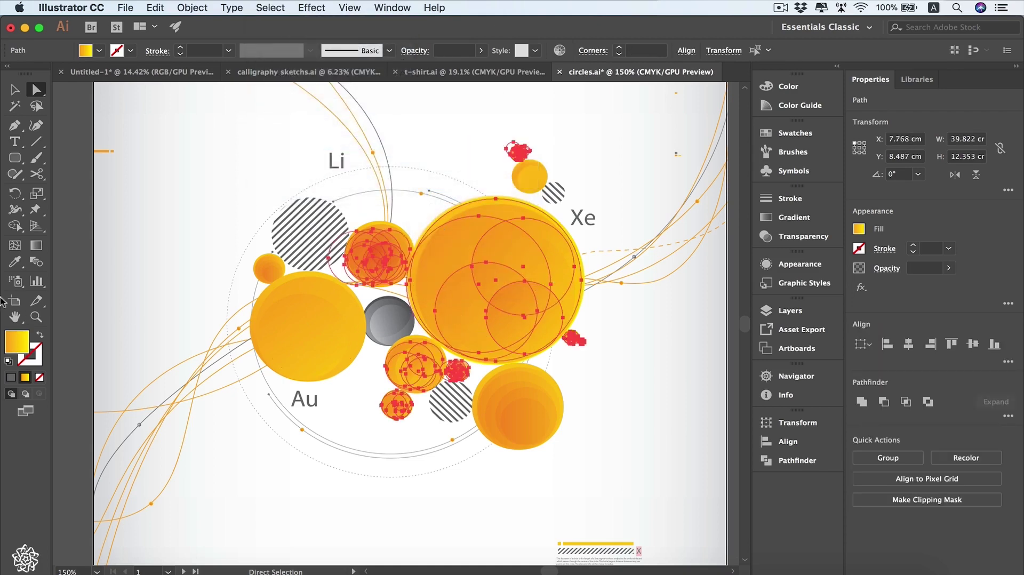
# Direct-select the upper-right circle inside the large orange circle and examine the commands for selecting by object type and saving selections
pyautogui.click(412, 182)
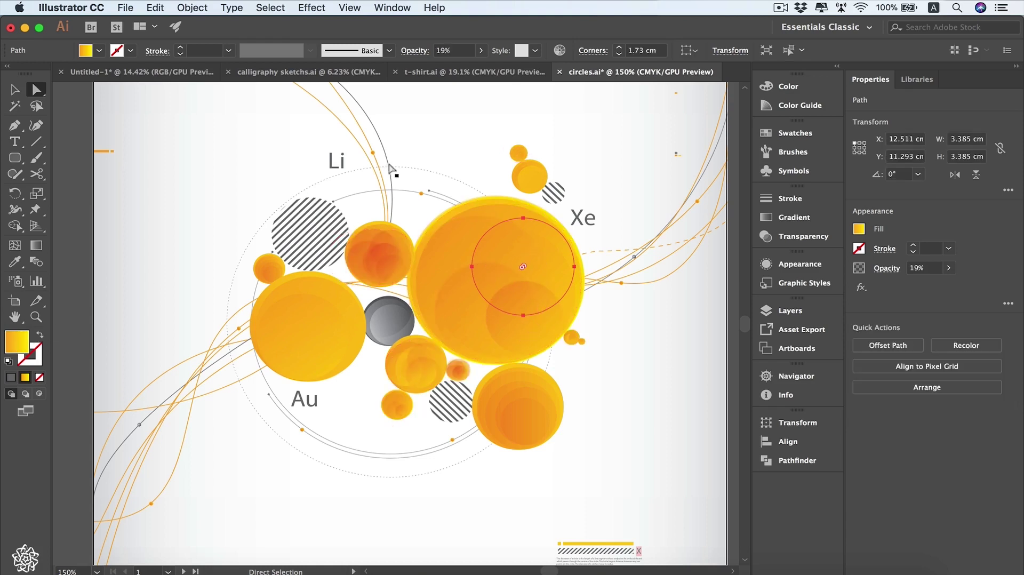
pyautogui.click(270, 8)
pyautogui.moveTo(357, 159)
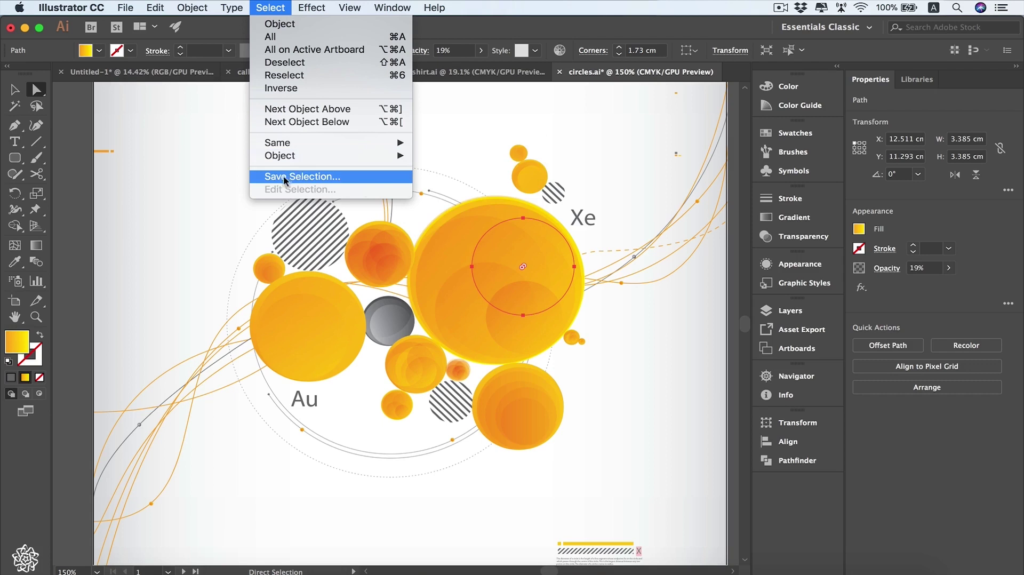
pyautogui.click(191, 146)
# Lasso the three small circles above the Xe label and save the selection as "3 circles"
pyautogui.click(37, 106)
pyautogui.moveTo(580, 188)
pyautogui.mouseDown()
pyautogui.moveTo(547, 208)
pyautogui.moveTo(497, 176)
pyautogui.moveTo(510, 145)
pyautogui.moveTo(548, 144)
pyautogui.moveTo(583, 191)
pyautogui.mouseUp()
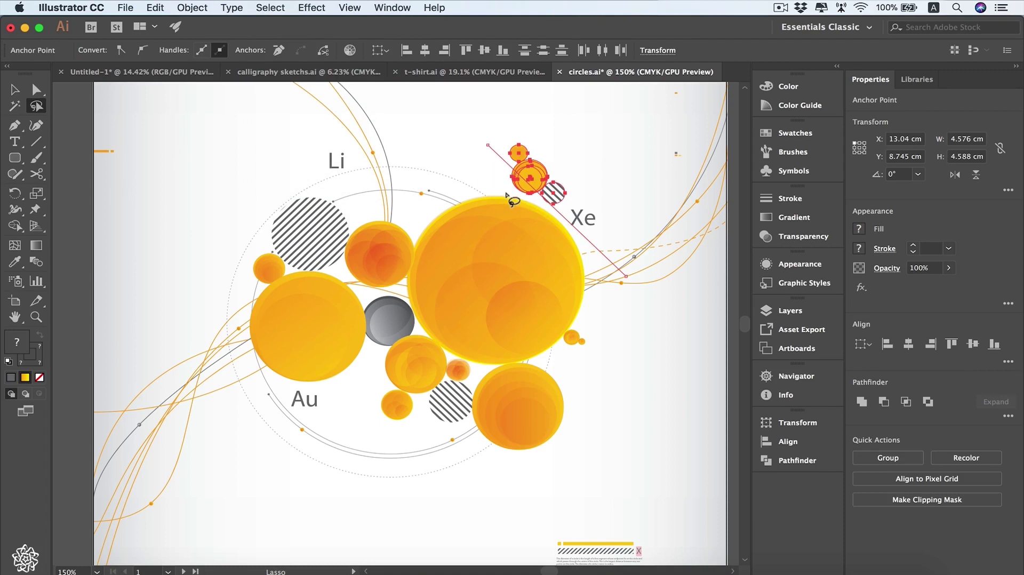
pyautogui.click(272, 9)
pyautogui.click(313, 178)
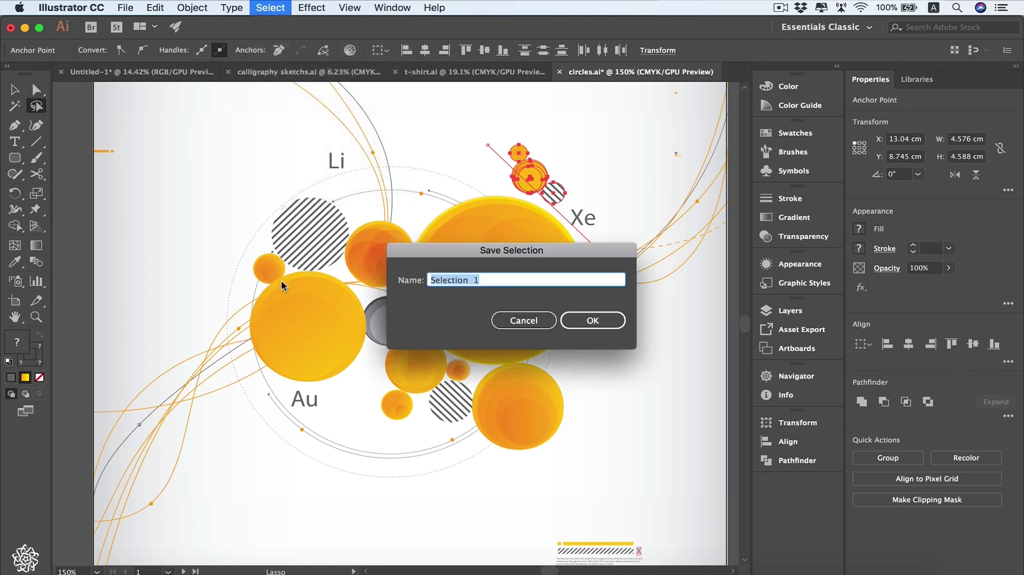
pyautogui.write('3 circle')
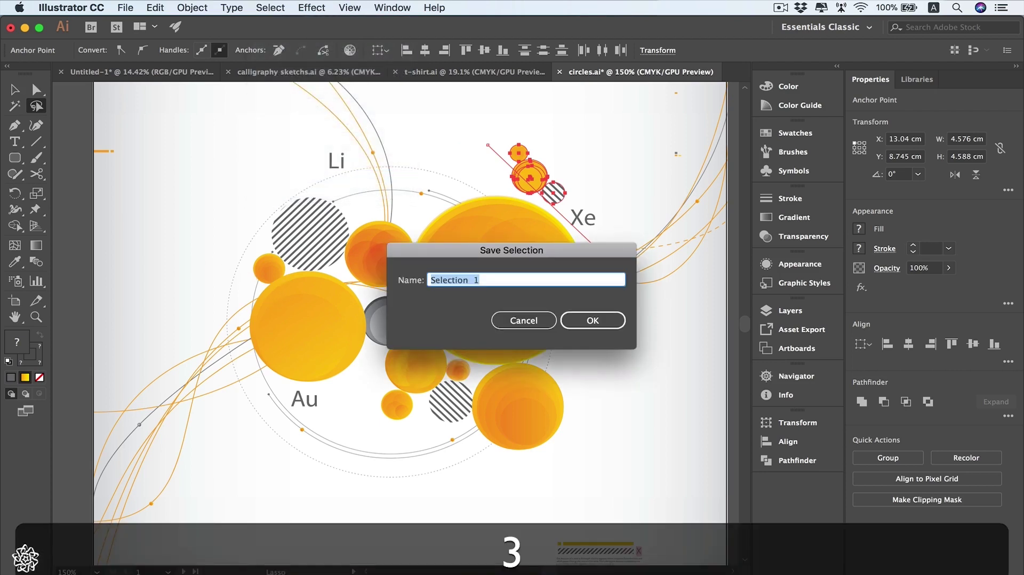
pyautogui.write('s')
pyautogui.click(593, 320)
# Switch to the Selection tool, clear the selection, and recall the saved "3 circles" selection
pyautogui.press('v')
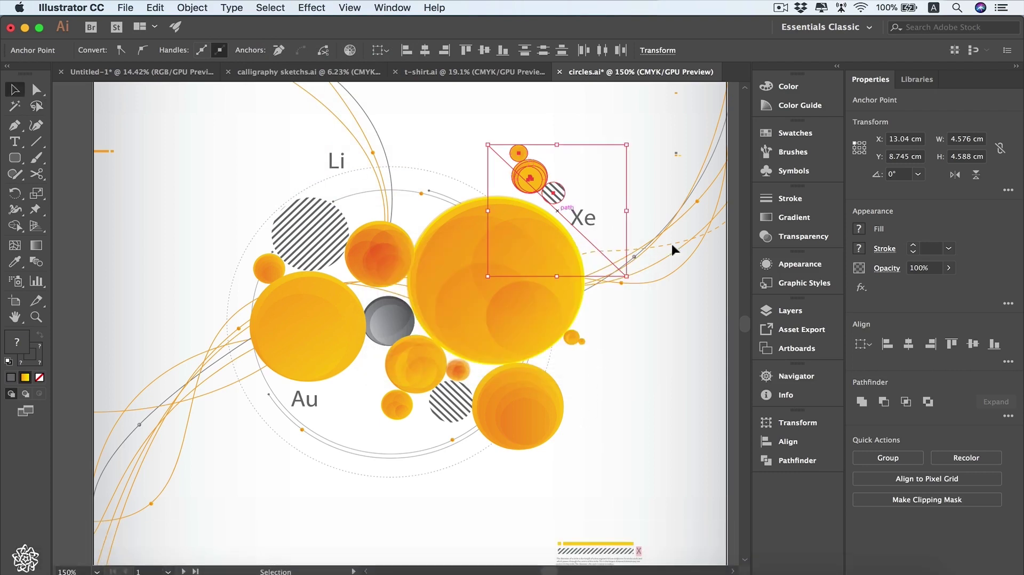
pyautogui.click(209, 235)
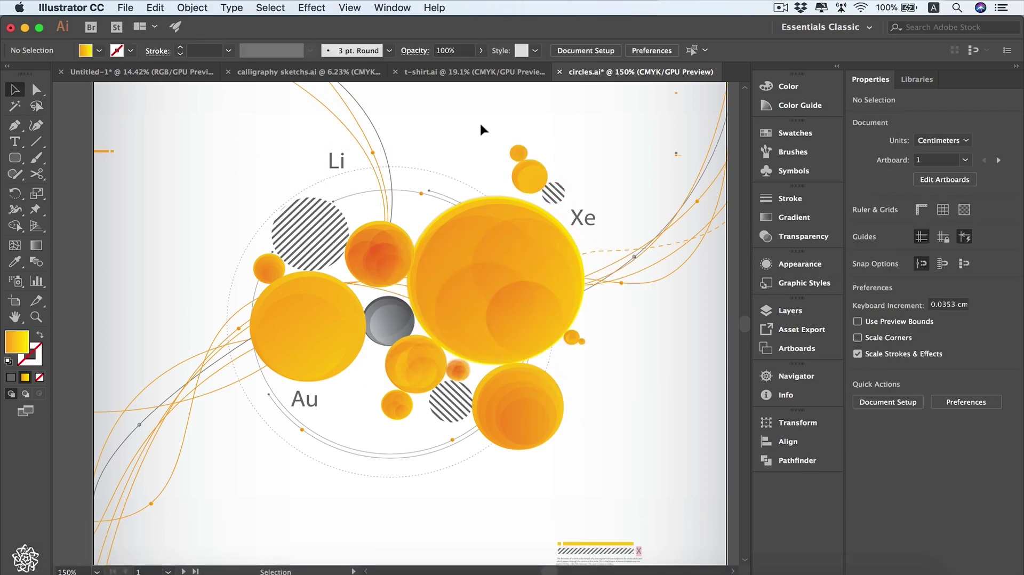
pyautogui.click(267, 11)
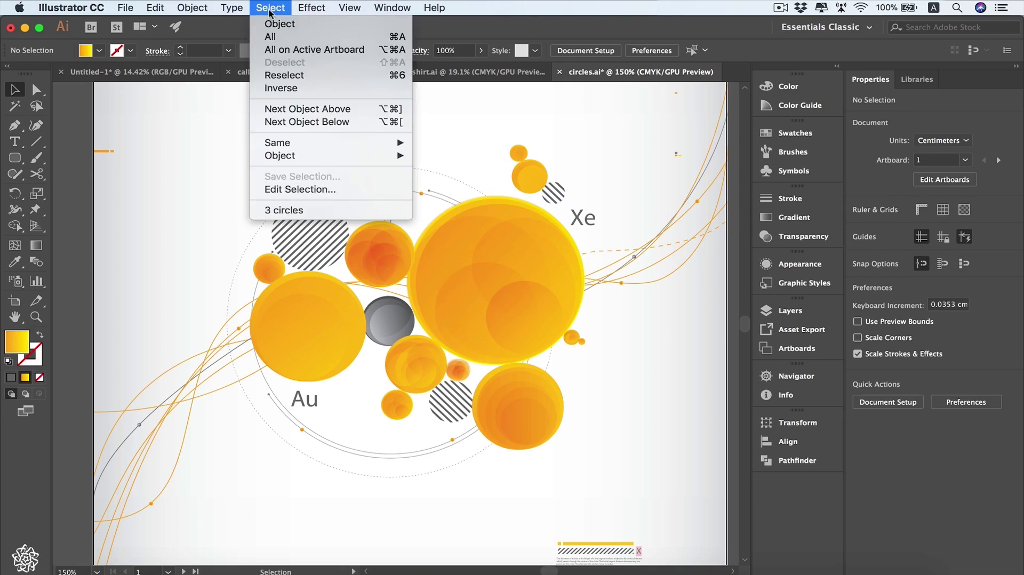
pyautogui.click(303, 214)
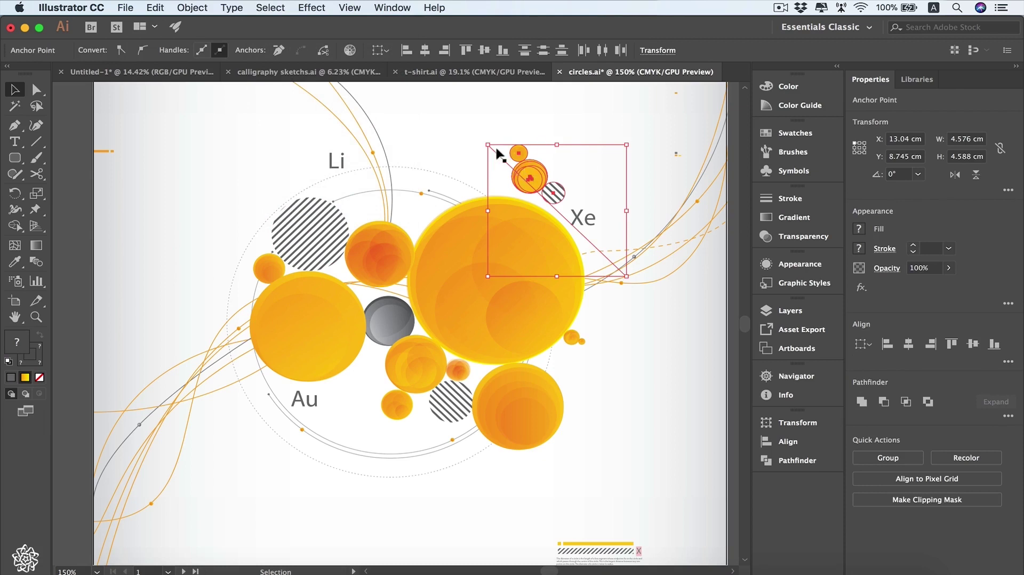
# Delete the saved "3 circles" selection and deselect everything on the artboard
pyautogui.click(271, 8)
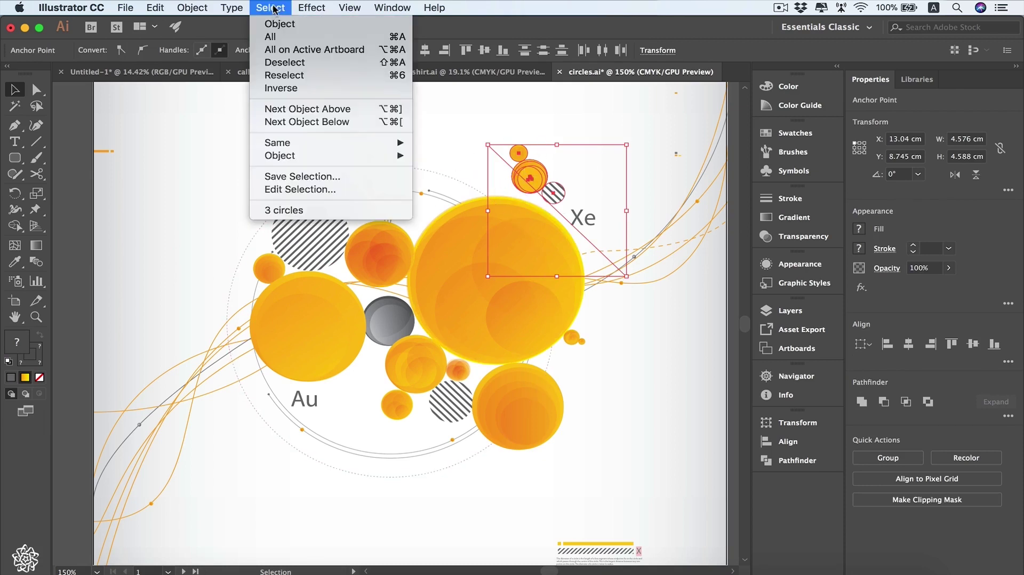
pyautogui.click(336, 190)
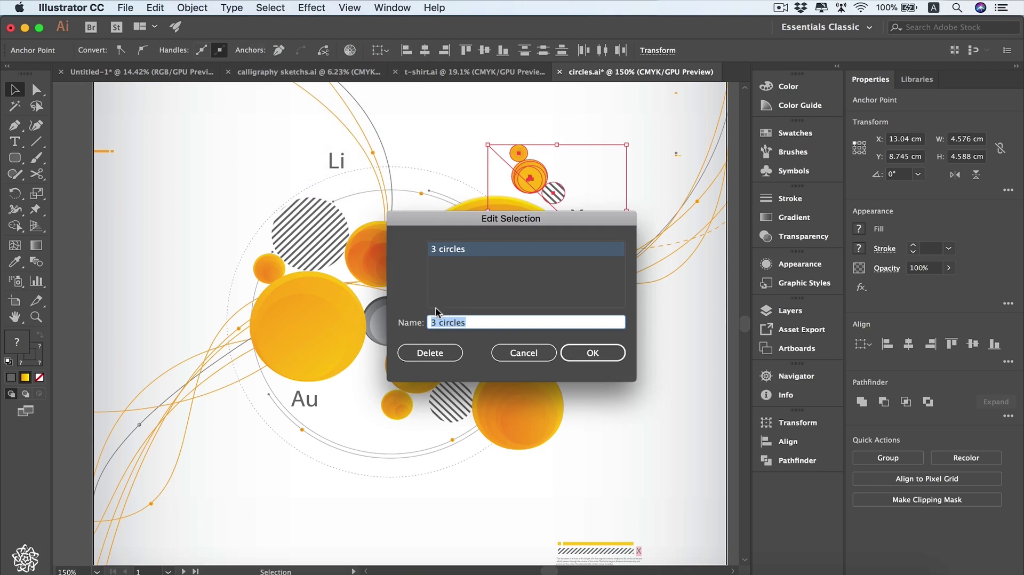
pyautogui.click(431, 355)
pyautogui.click(562, 355)
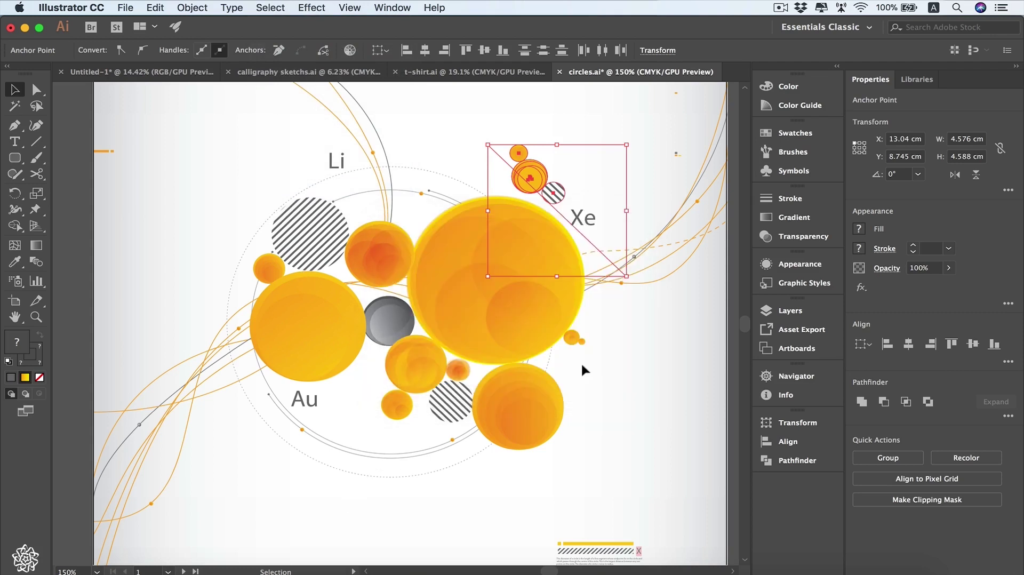
pyautogui.click(633, 398)
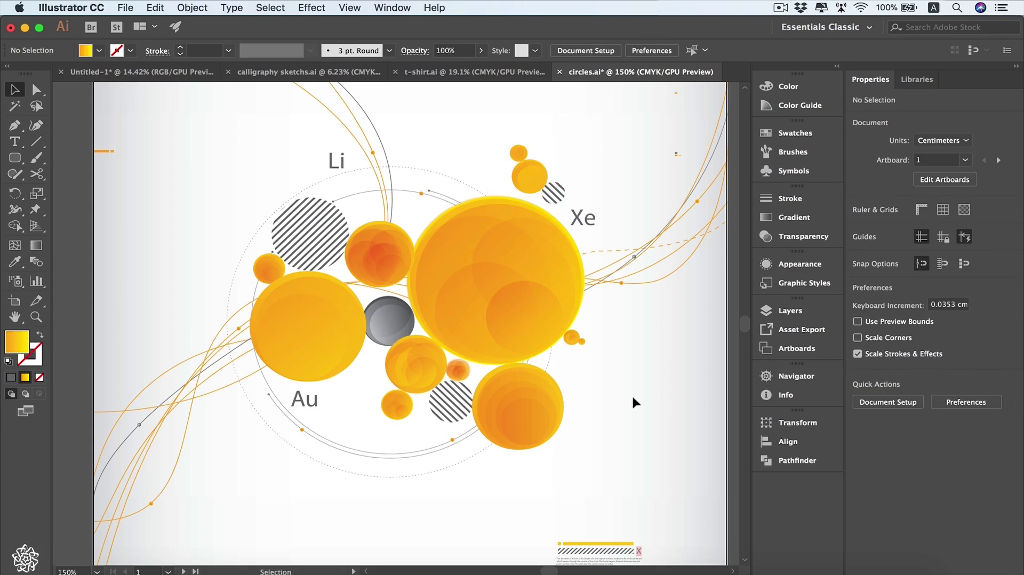